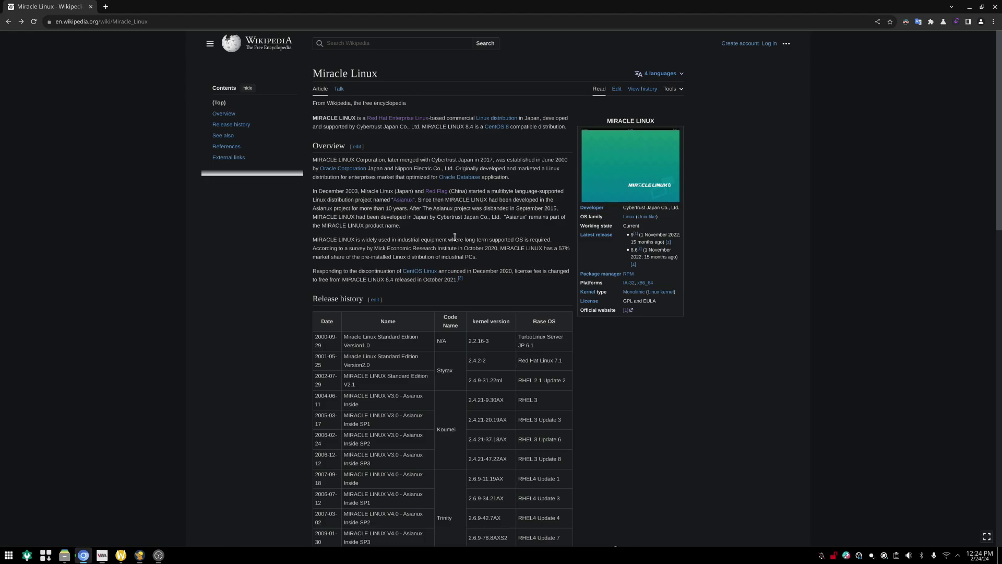
Bring up the linux2022 virtual machine's console in virt-manager
{"action": "scroll", "coordinate": [213, 343], "scroll_direction": "down", "scroll_amount": 3}
{"action": "scroll", "coordinate": [213, 343], "scroll_direction": "down", "scroll_amount": 12}
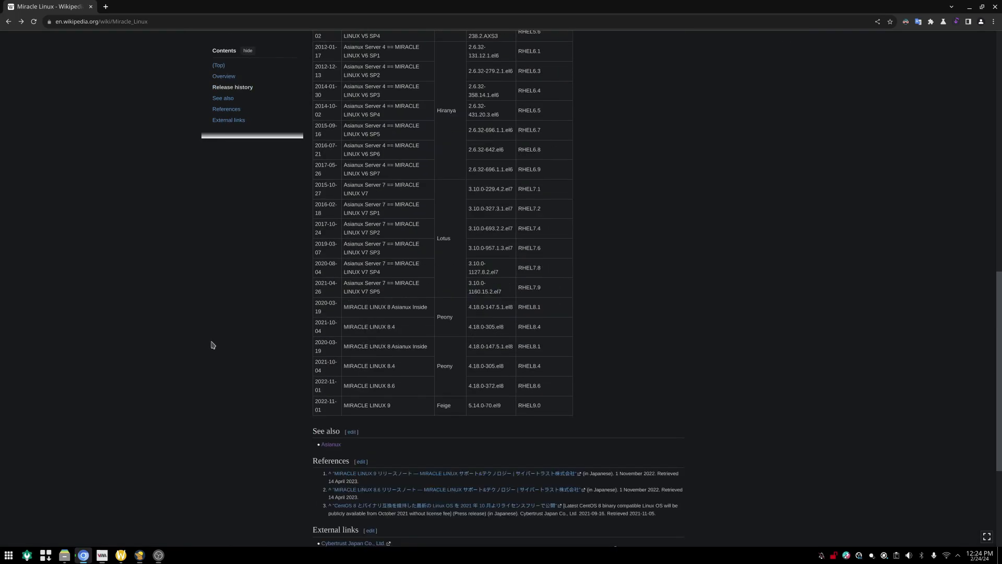
{"action": "scroll", "coordinate": [213, 343], "scroll_direction": "up", "scroll_amount": 15}
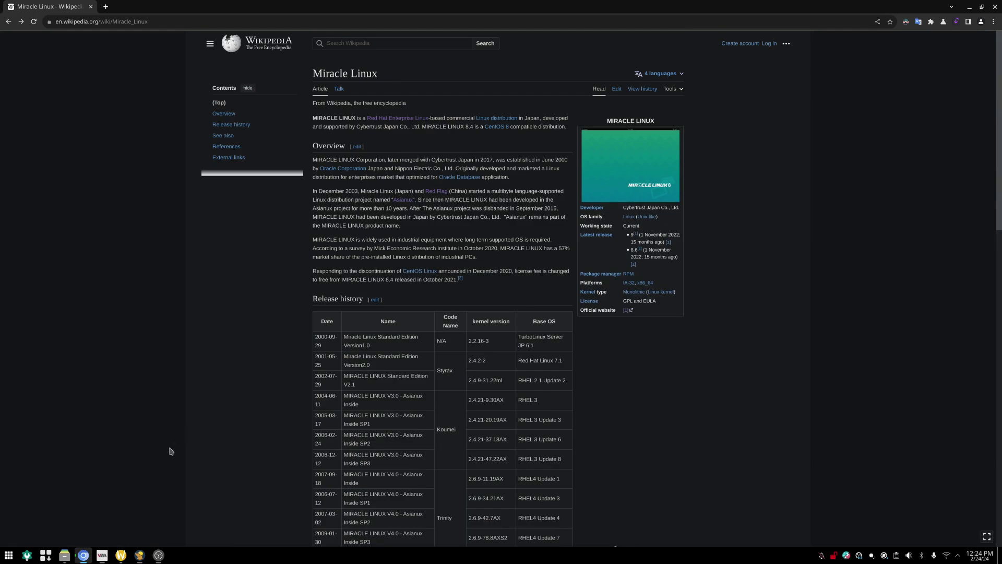
{"action": "left_click", "coordinate": [102, 555]}
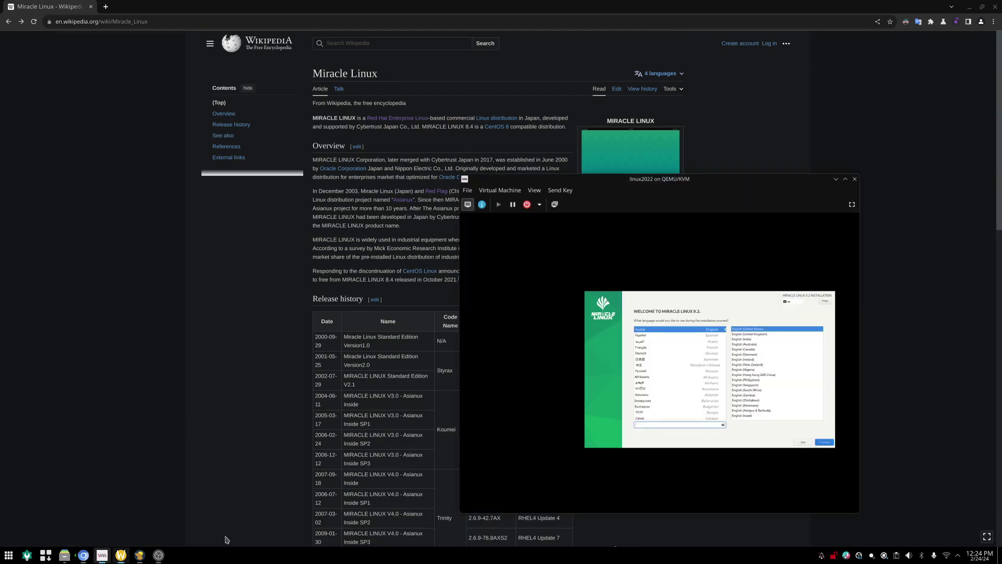
Show the installer full screen, keep English (United States), and open Software Selection
{"action": "left_click", "coordinate": [852, 205]}
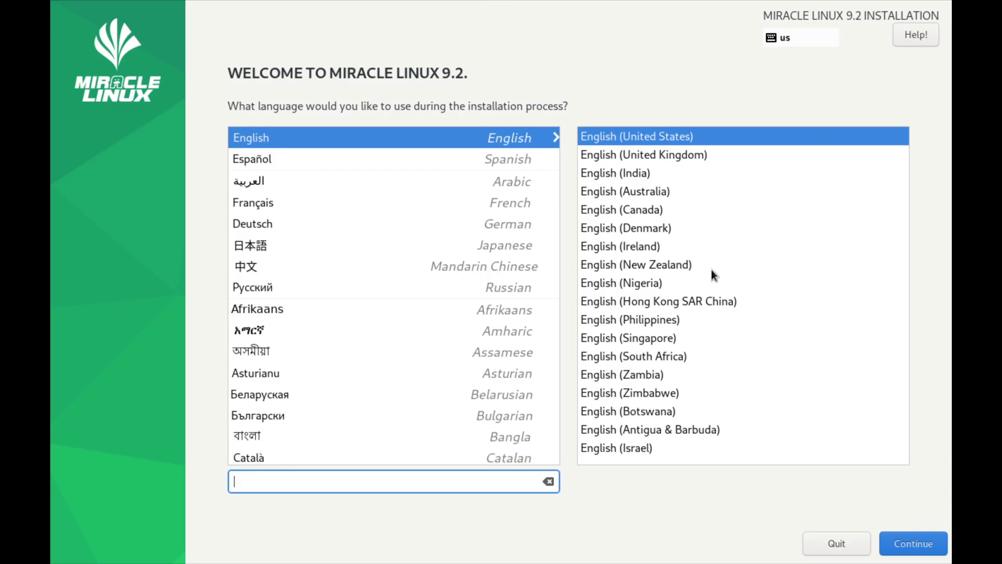
{"action": "left_click", "coordinate": [909, 547]}
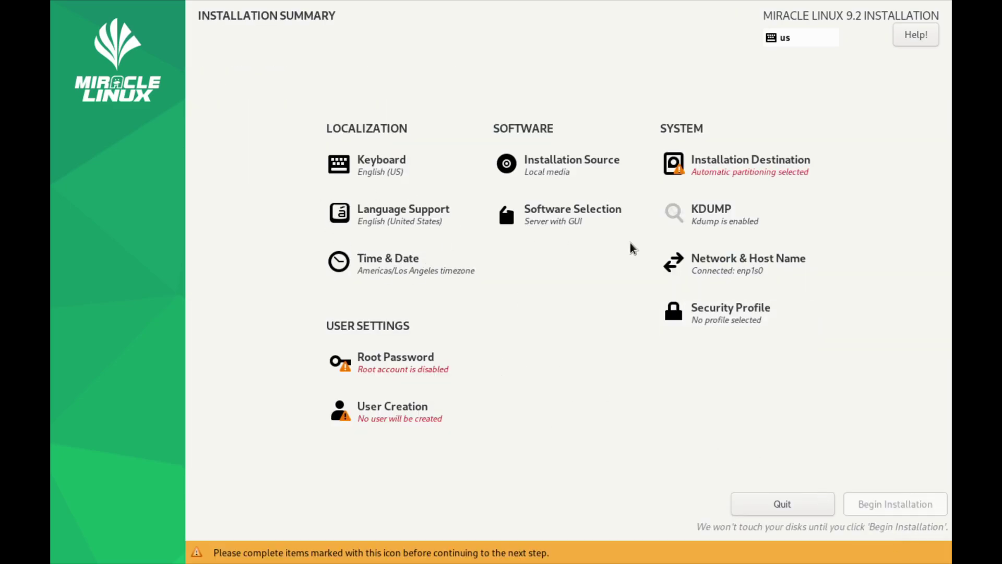
{"action": "left_click", "coordinate": [555, 223]}
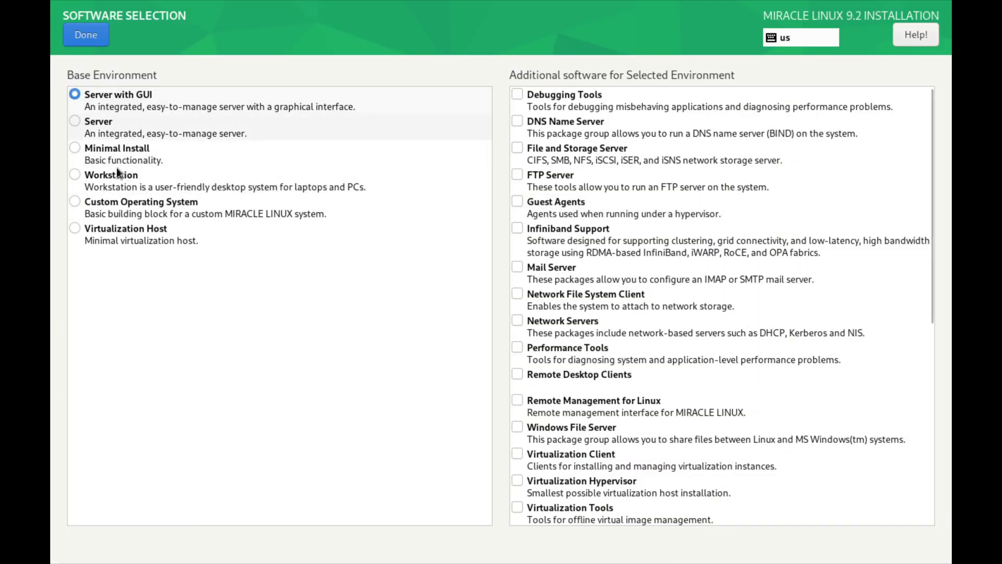
Keep Server with GUI and accept automatic partitioning for the installation destination
{"action": "left_click", "coordinate": [86, 35]}
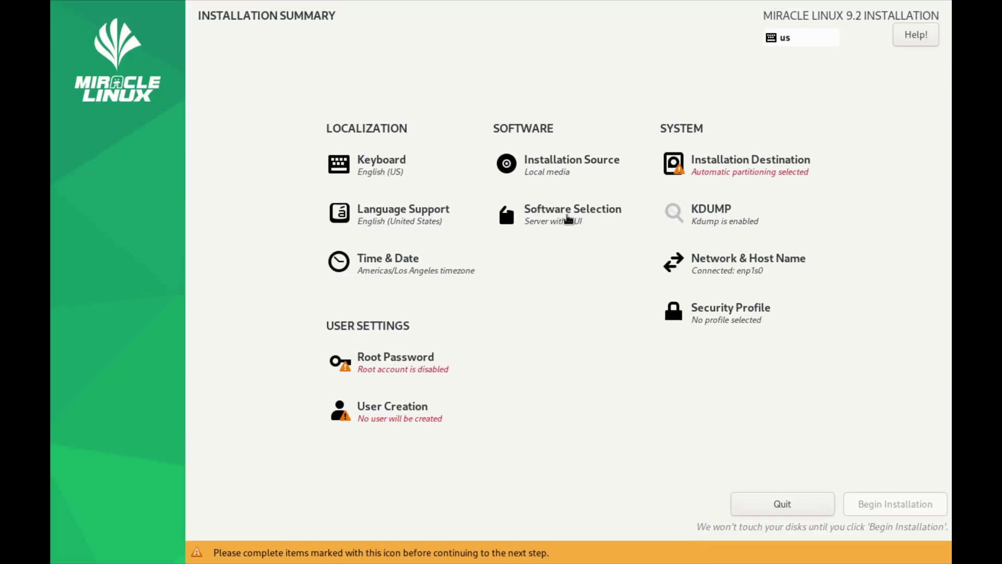
{"action": "left_click", "coordinate": [743, 167]}
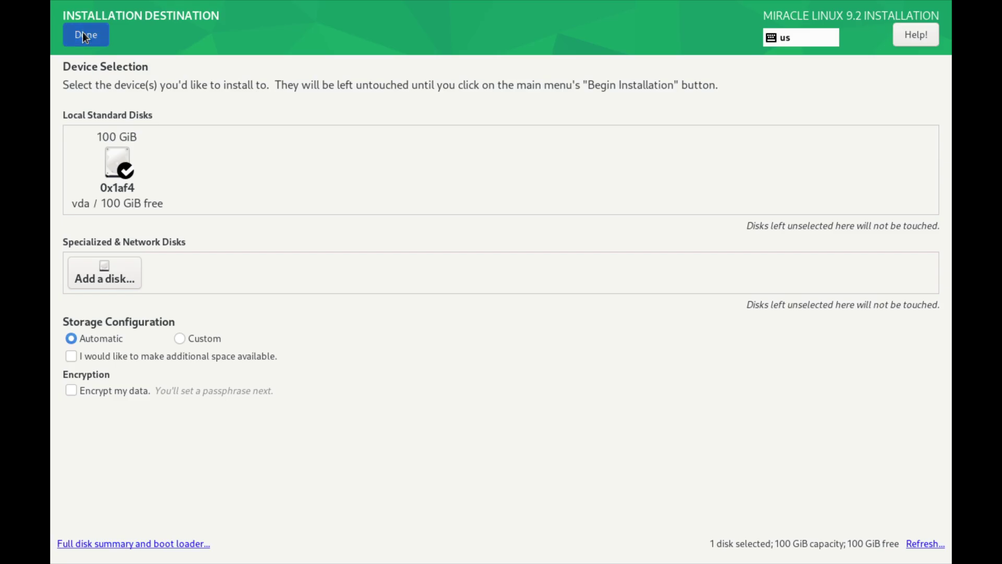
{"action": "left_click", "coordinate": [82, 32]}
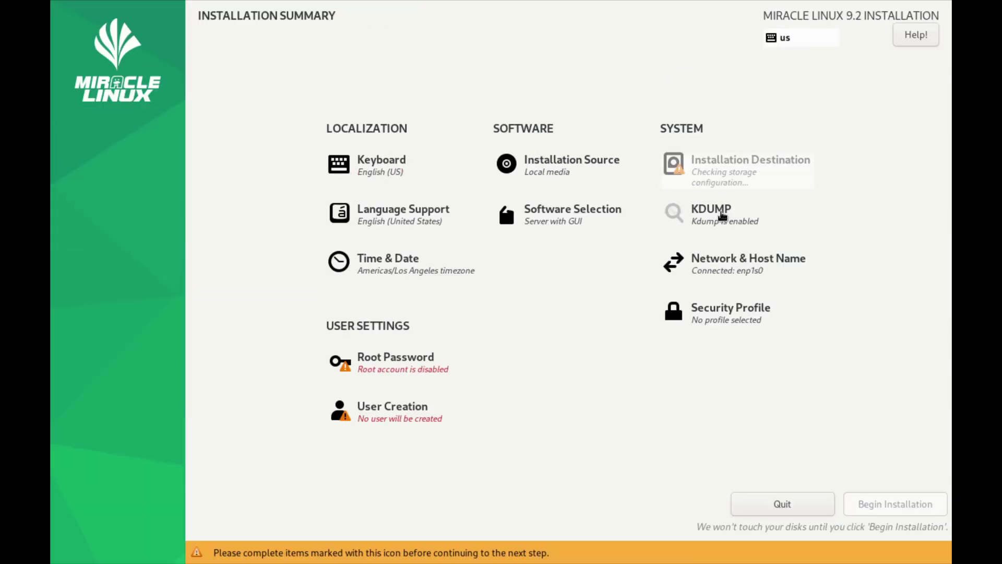
Disable kdump and return to the Installation Summary
{"action": "left_click", "coordinate": [722, 216]}
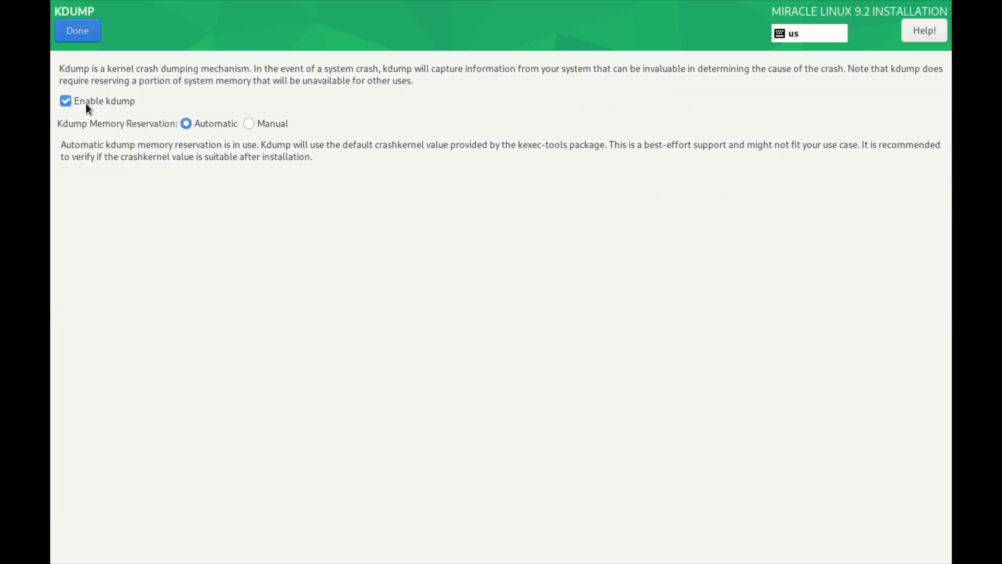
{"action": "left_click", "coordinate": [65, 101]}
{"action": "left_click", "coordinate": [91, 34]}
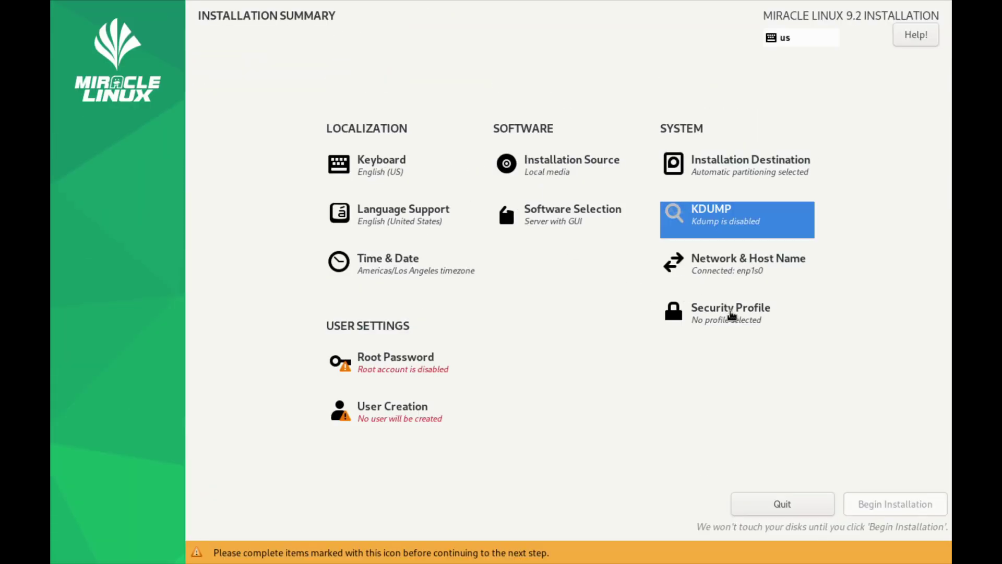
Switch off Apply security policy so no security profile is selected
{"action": "left_click", "coordinate": [730, 314]}
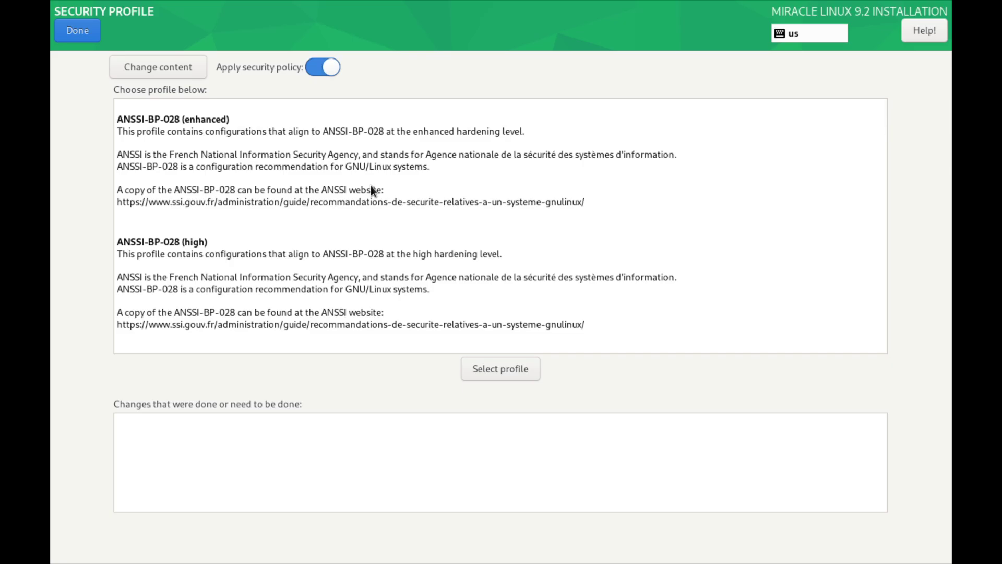
{"action": "scroll", "coordinate": [347, 165], "scroll_direction": "down", "scroll_amount": 4}
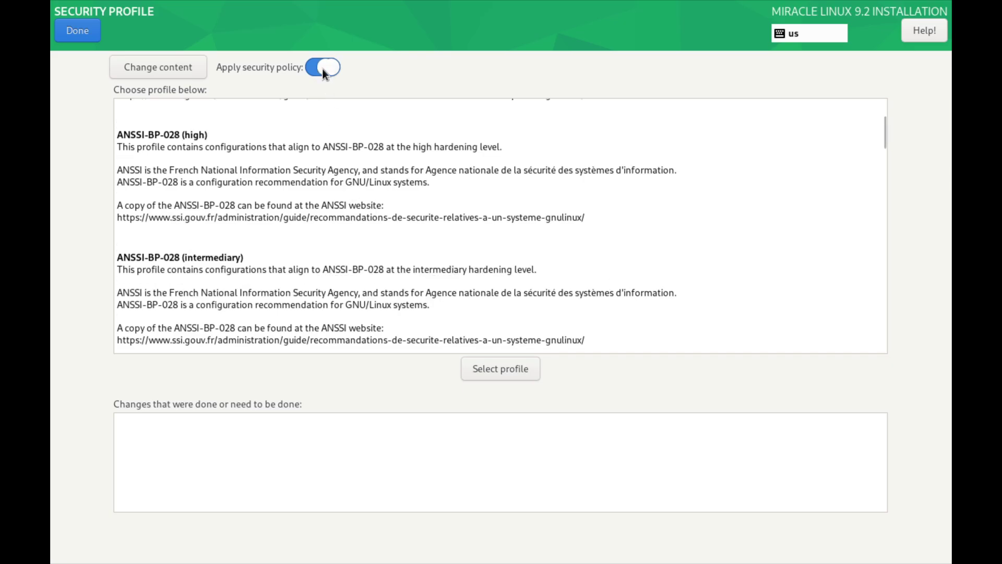
{"action": "left_click", "coordinate": [322, 68]}
{"action": "scroll", "coordinate": [377, 252], "scroll_direction": "up", "scroll_amount": 2}
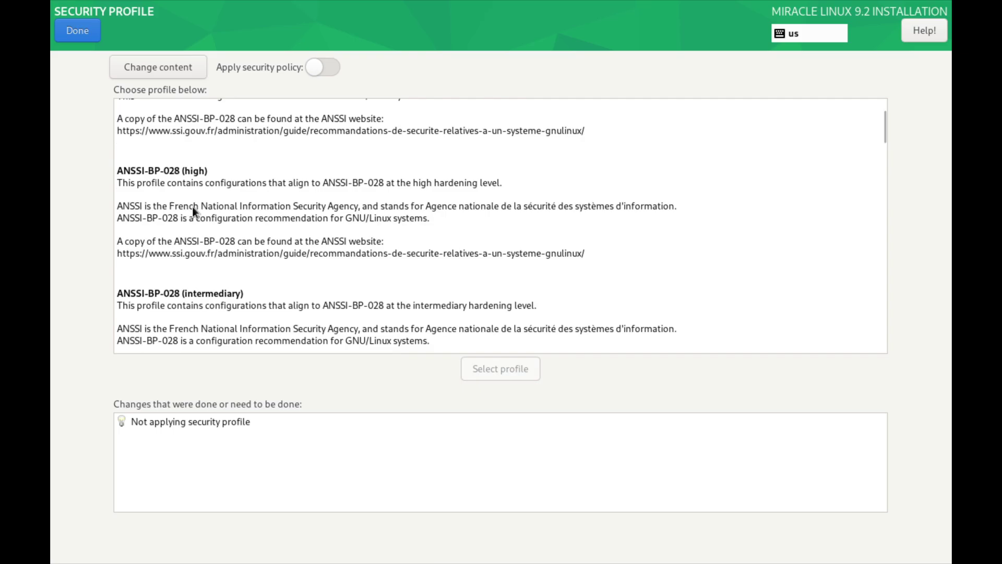
{"action": "scroll", "coordinate": [192, 206], "scroll_direction": "up", "scroll_amount": 3}
{"action": "left_click", "coordinate": [77, 30]}
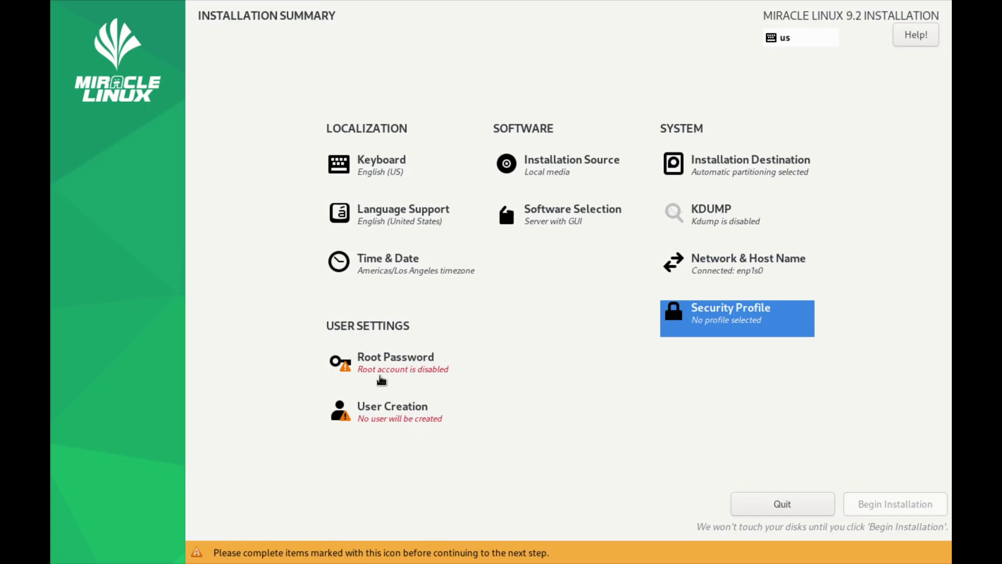
Enter the new user's full name and make the account an administrator
{"action": "left_click", "coordinate": [383, 412]}
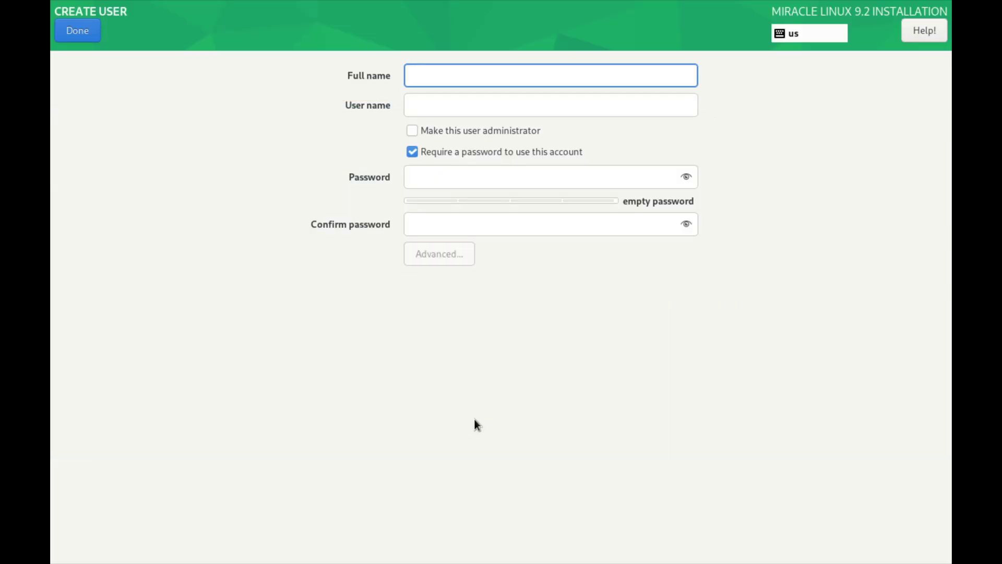
{"action": "type", "text": "gosh"}
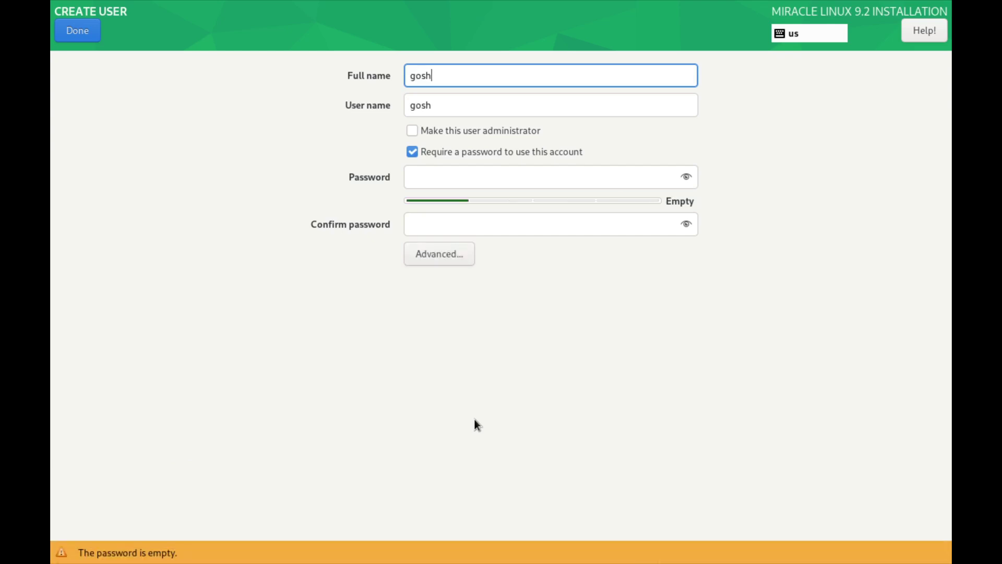
{"action": "left_click", "coordinate": [455, 133]}
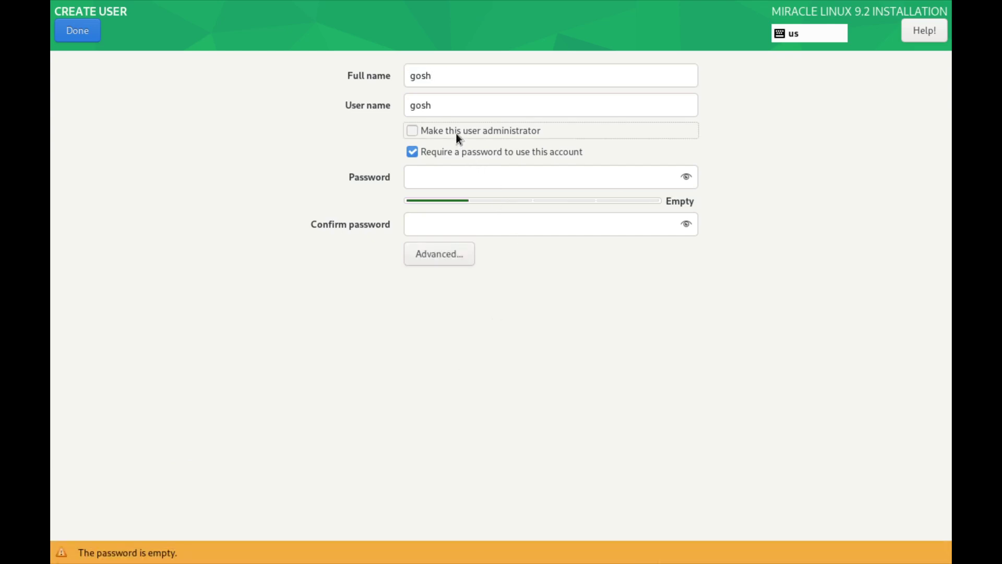
Enter and confirm the account password, saving despite the short-password warning
{"action": "left_click", "coordinate": [447, 183]}
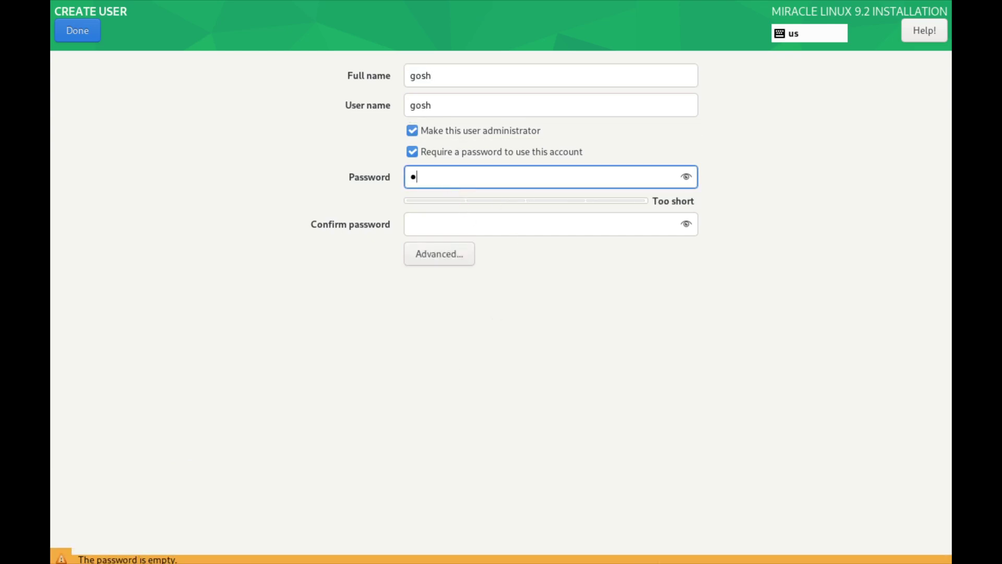
{"action": "key", "text": "Tab"}
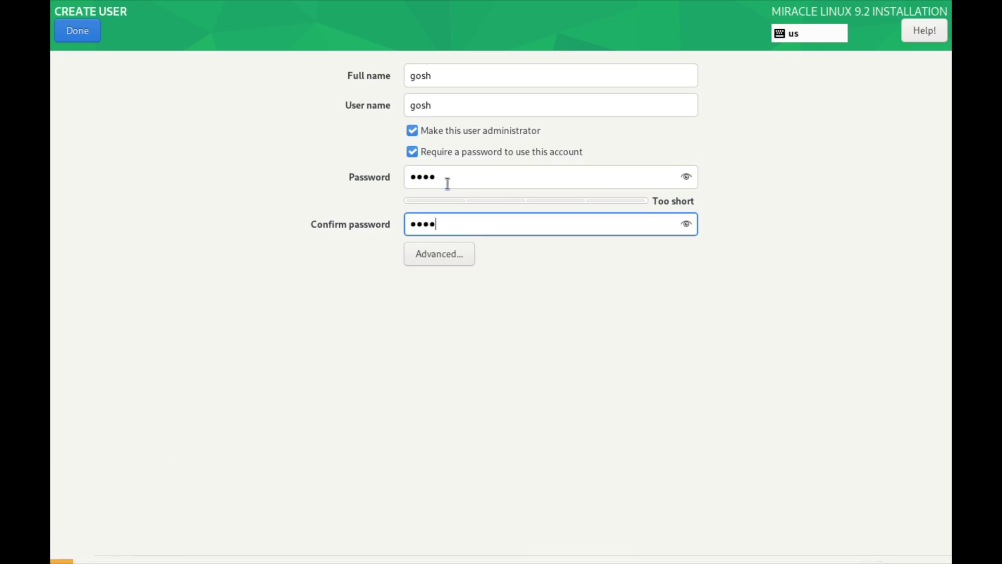
{"action": "left_click", "coordinate": [84, 31]}
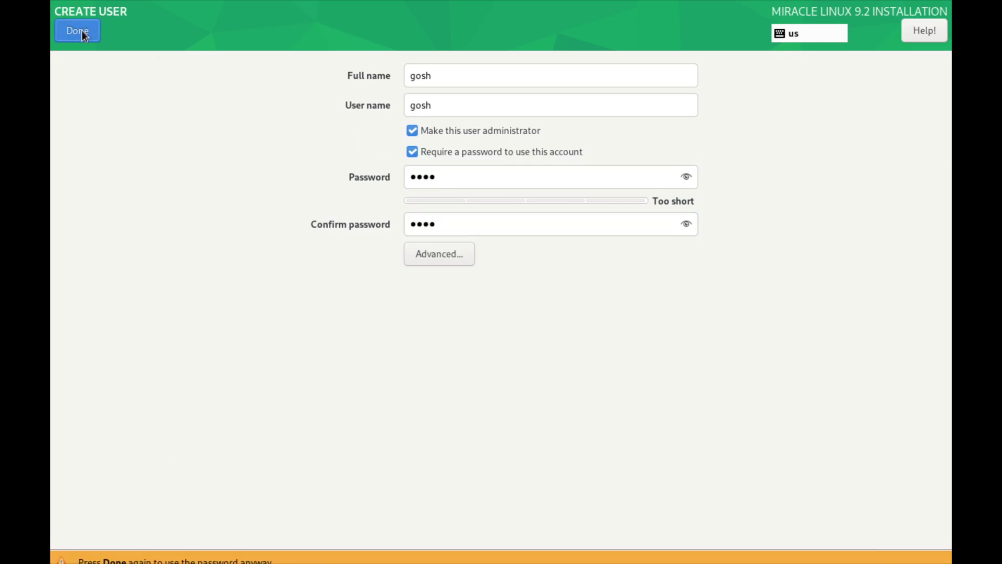
{"action": "left_click", "coordinate": [83, 31]}
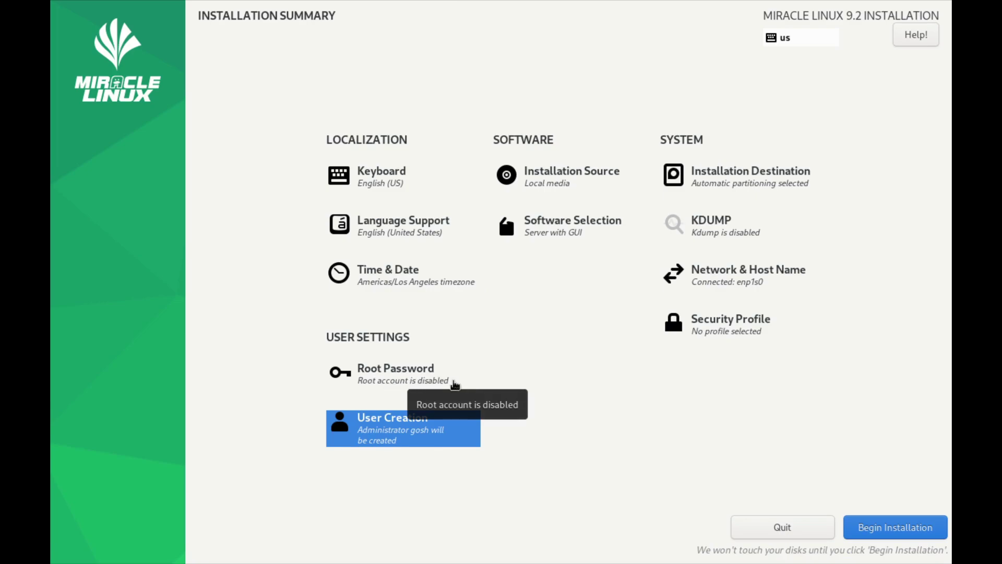
Begin installation, reboot when finished, and accept the license agreement in Initial Setup
{"action": "left_click", "coordinate": [902, 530]}
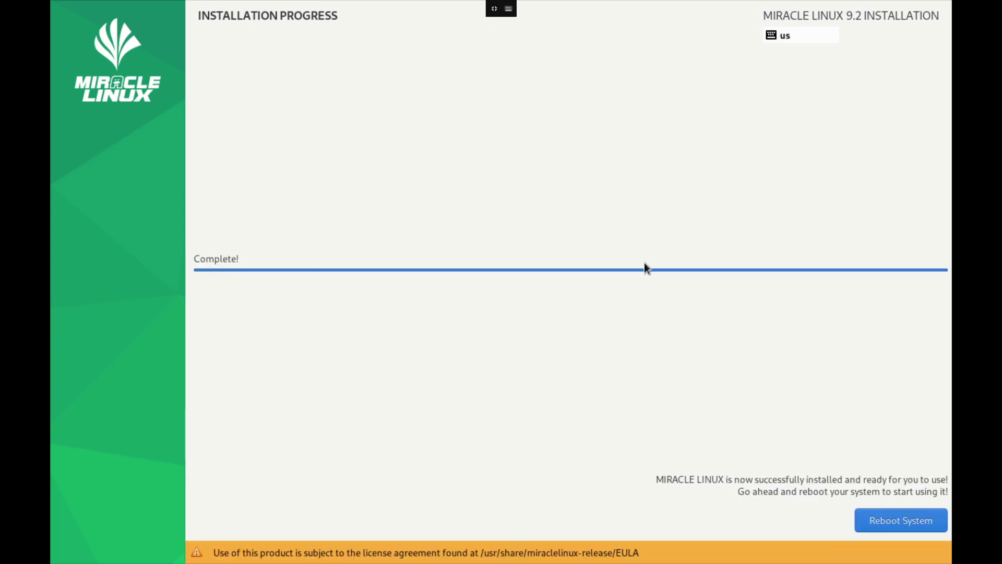
{"action": "left_click", "coordinate": [899, 520]}
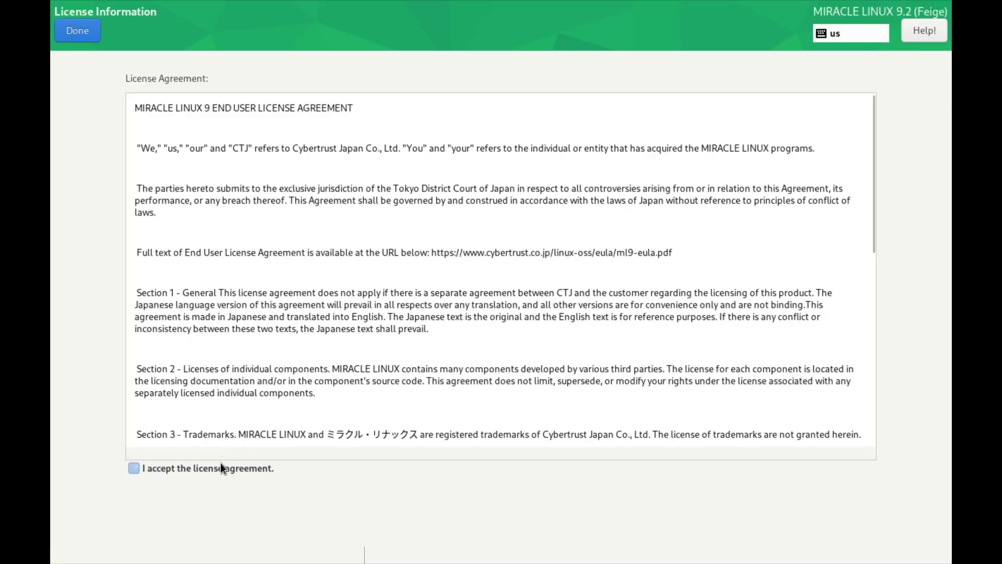
{"action": "left_click", "coordinate": [221, 465]}
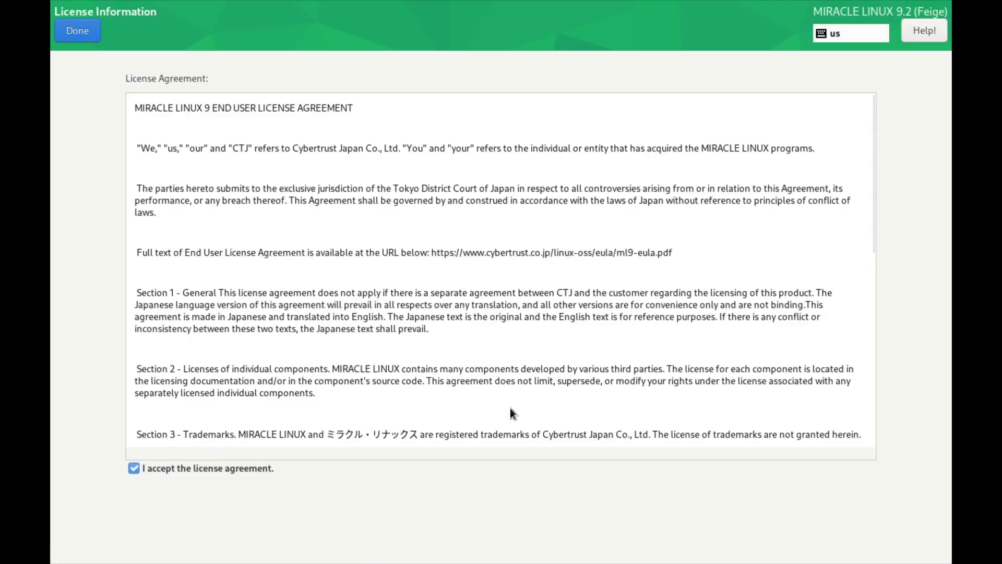
{"action": "scroll", "coordinate": [603, 403], "scroll_direction": "down", "scroll_amount": 10}
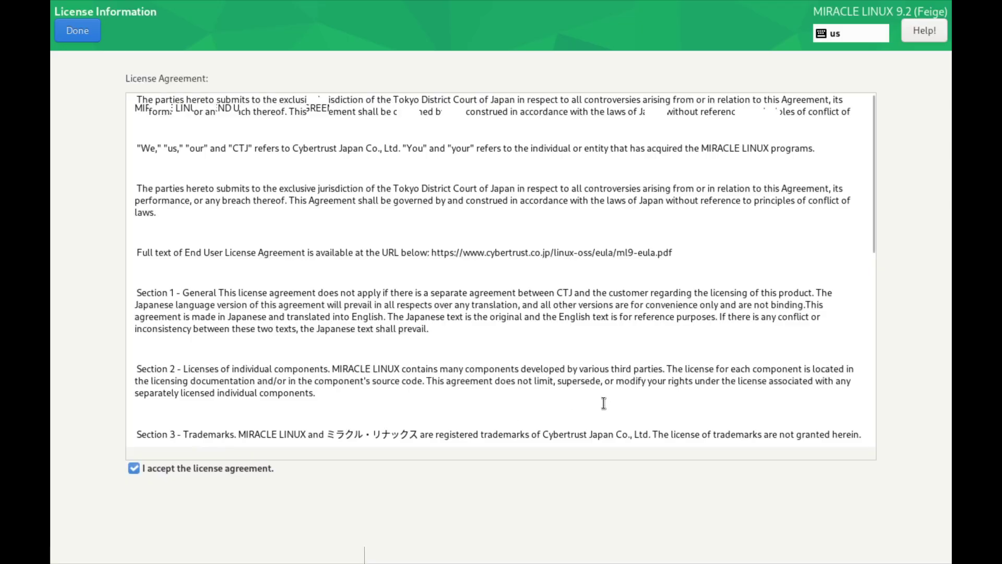
{"action": "left_click", "coordinate": [76, 32]}
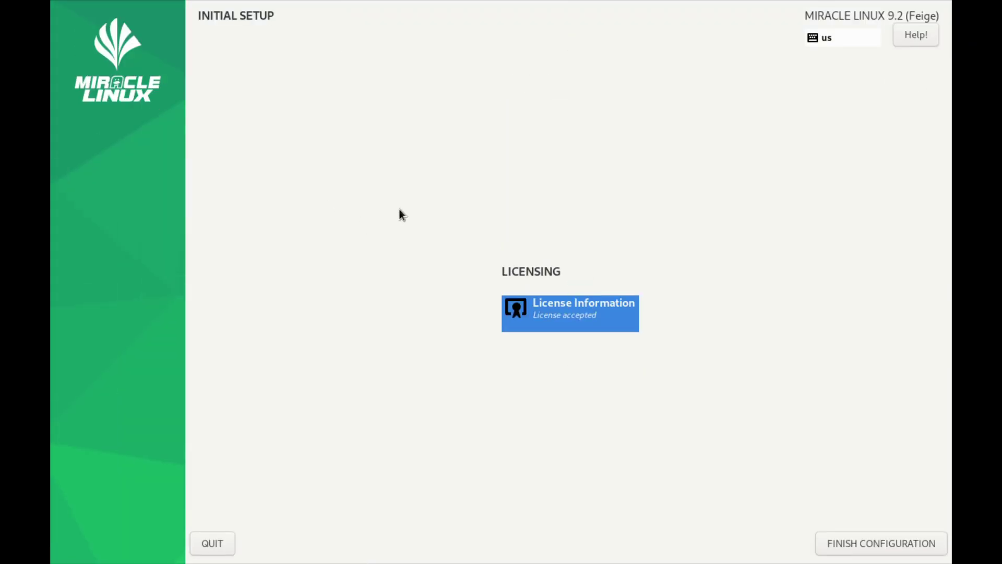
Finish initial setup and glance over the installed applications on the new desktop
{"action": "left_click", "coordinate": [856, 543]}
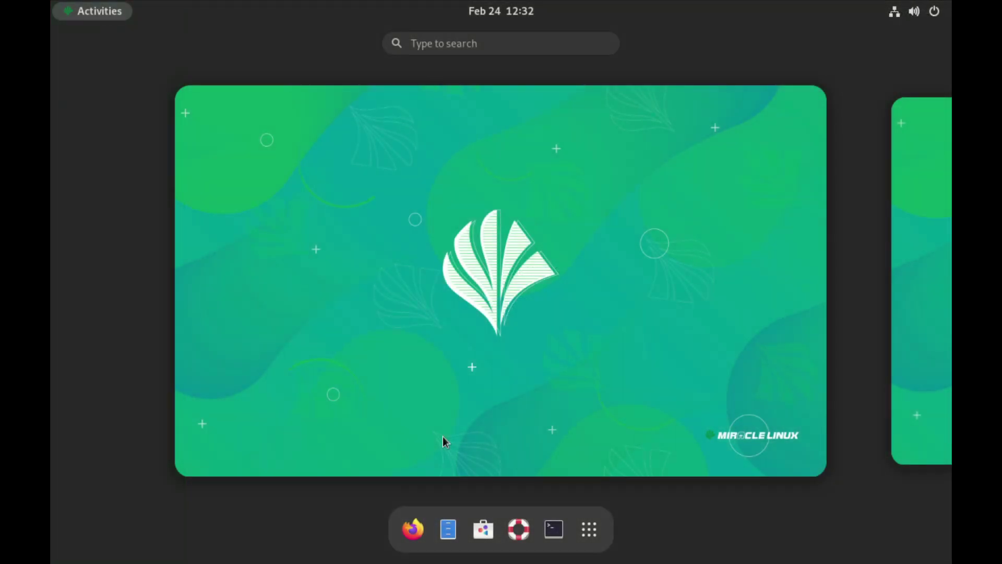
{"action": "left_click", "coordinate": [591, 530]}
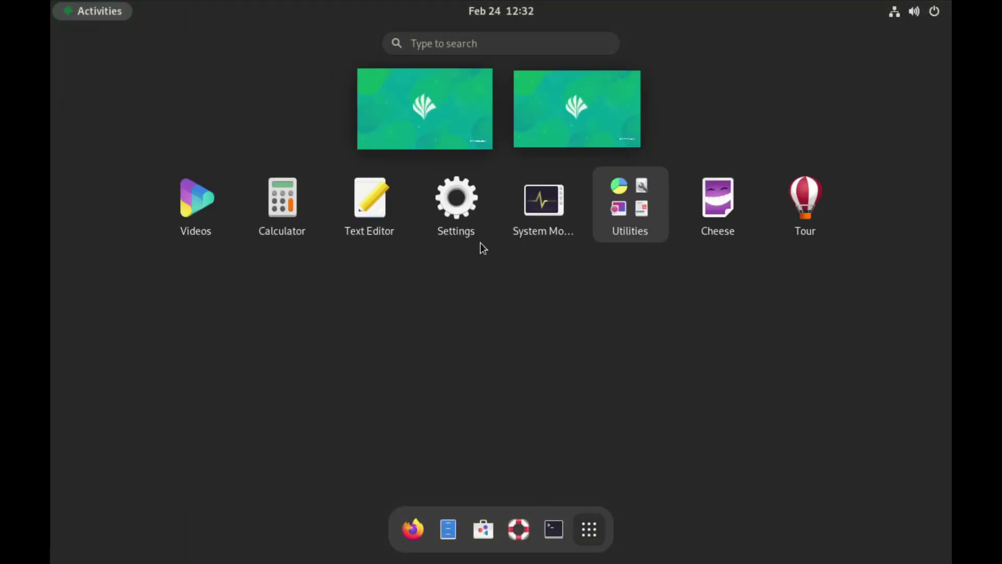
{"action": "left_click", "coordinate": [409, 121]}
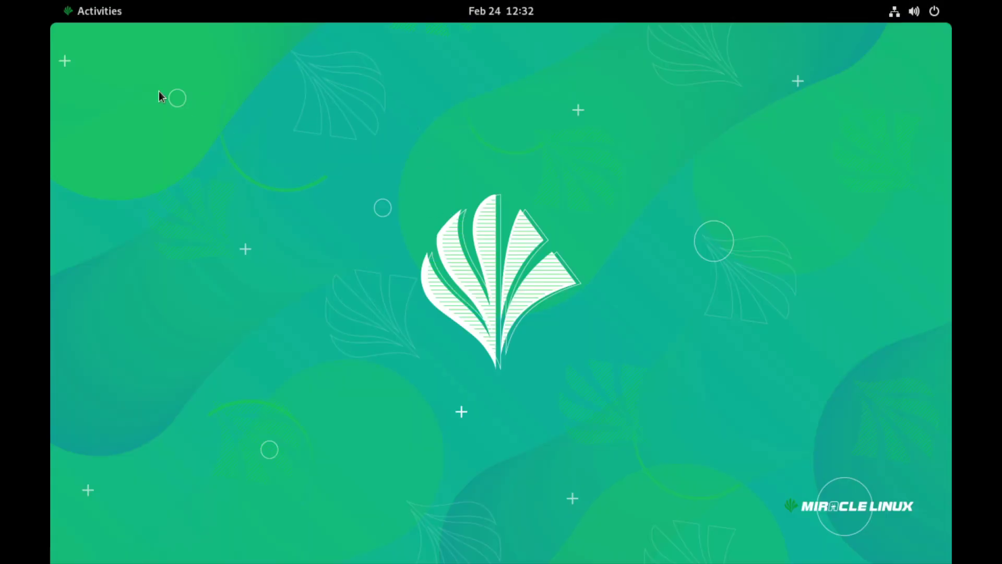
Open the Files home folder from the overview, then close it
{"action": "left_click", "coordinate": [91, 11]}
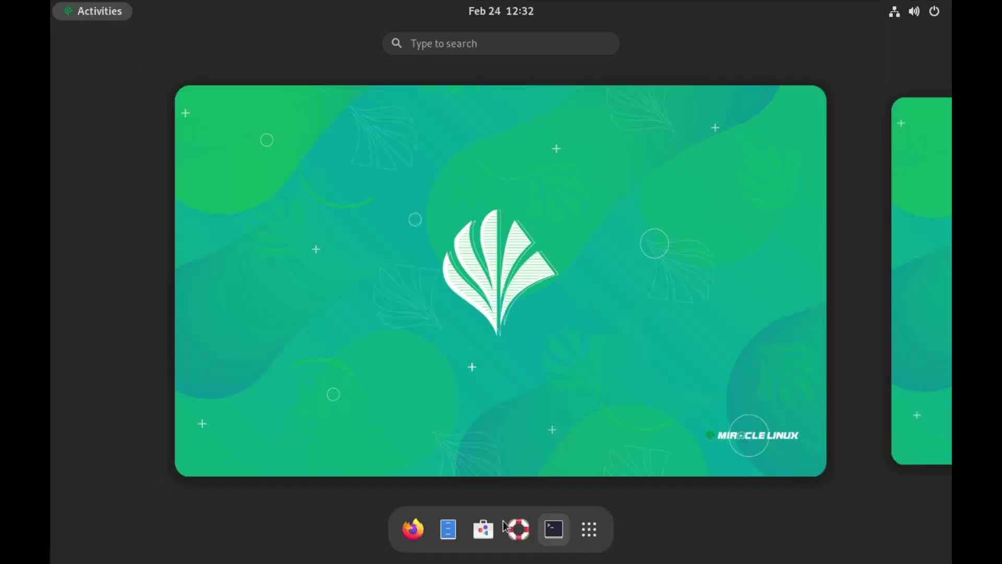
{"action": "left_click", "coordinate": [448, 528]}
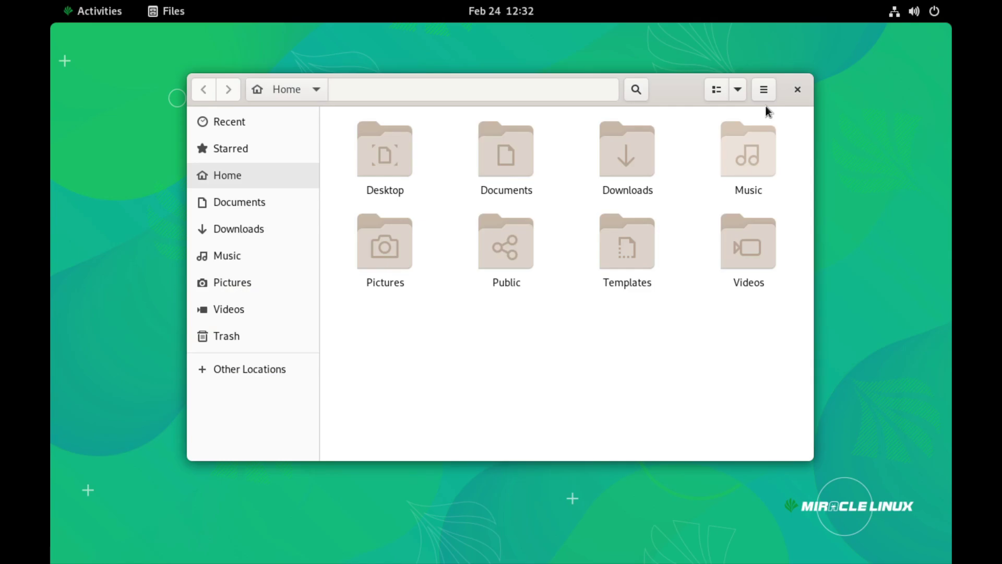
{"action": "left_click", "coordinate": [797, 89]}
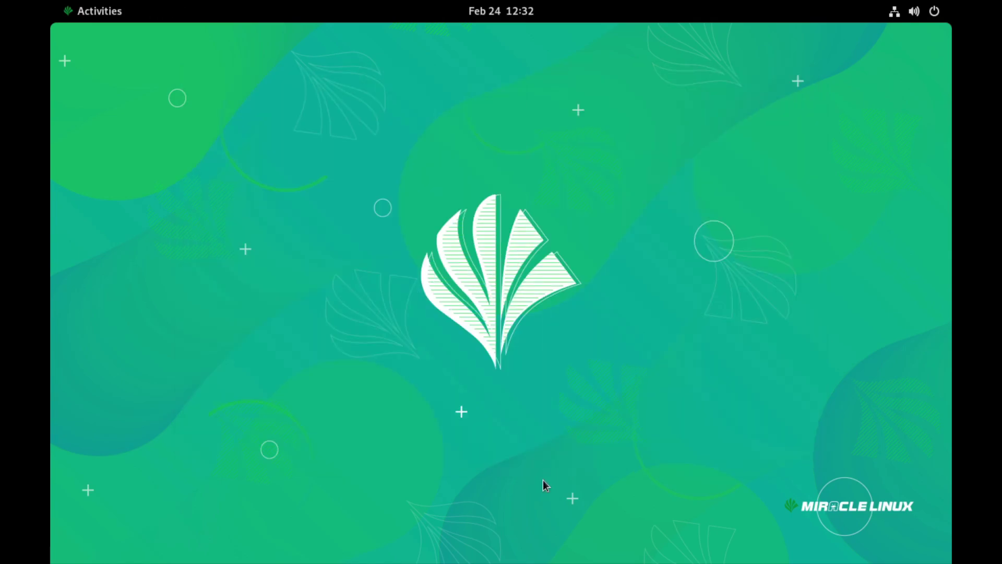
Launch Settings from the application grid
{"action": "key", "text": "super"}
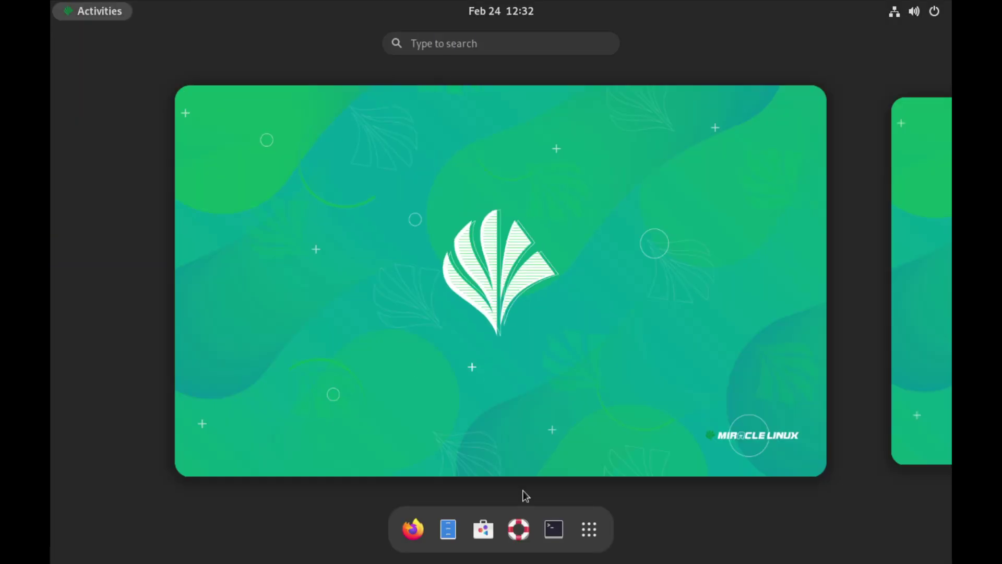
{"action": "left_click", "coordinate": [589, 529]}
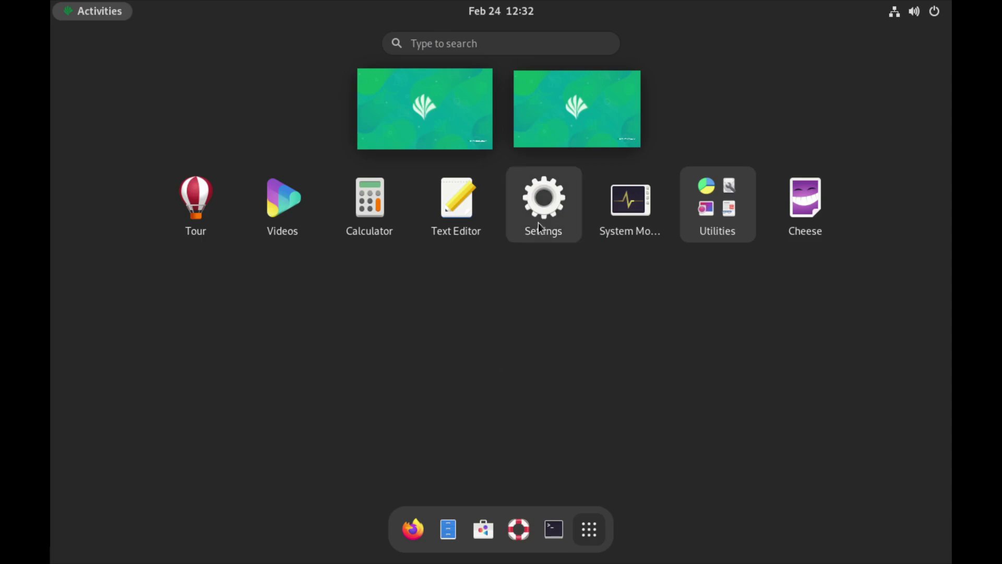
{"action": "left_click", "coordinate": [543, 216]}
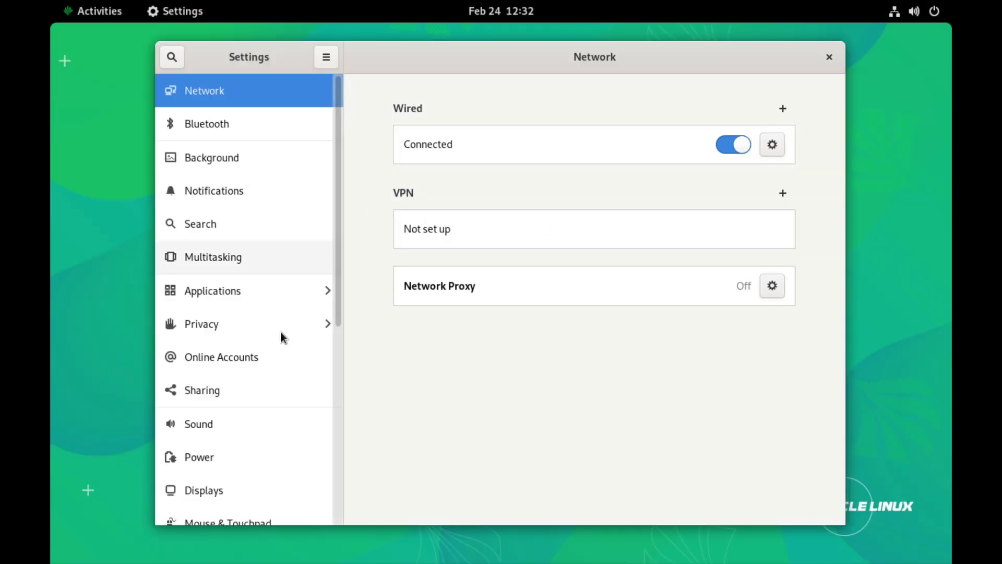
Set the display resolution to 1920 × 1080 (16:9) and keep the change
{"action": "left_click", "coordinate": [221, 493]}
{"action": "left_click", "coordinate": [745, 176]}
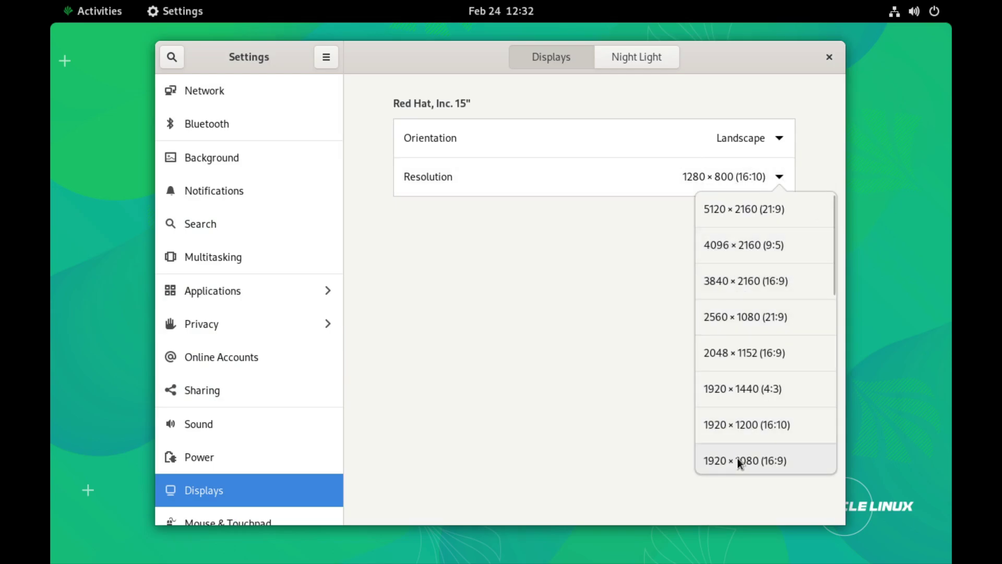
{"action": "left_click", "coordinate": [741, 462]}
{"action": "left_click", "coordinate": [804, 67]}
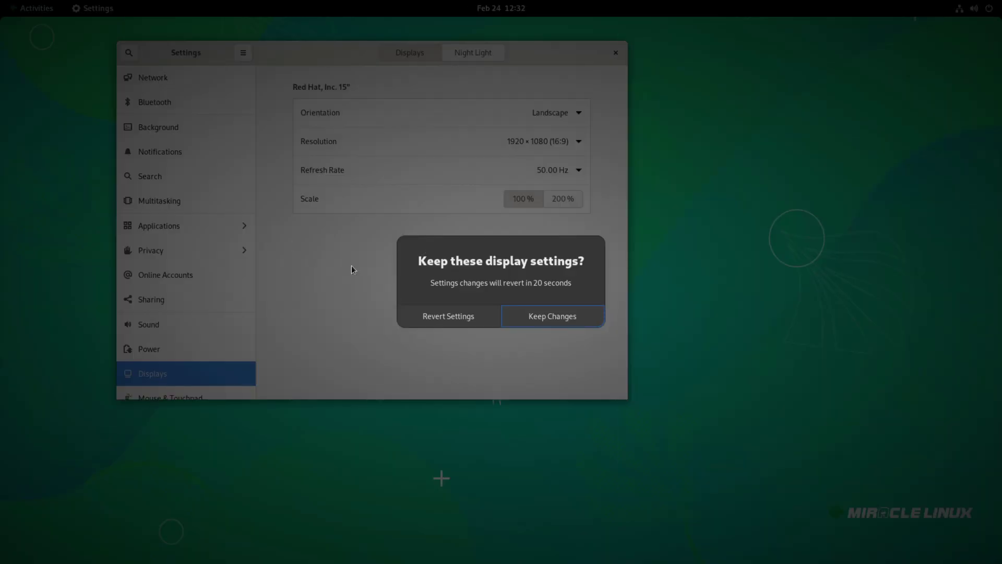
{"action": "left_click", "coordinate": [551, 314]}
View the About page for MIRACLE LINUX 9.2 with Settings maximized
{"action": "scroll", "coordinate": [201, 313], "scroll_direction": "down", "scroll_amount": 10}
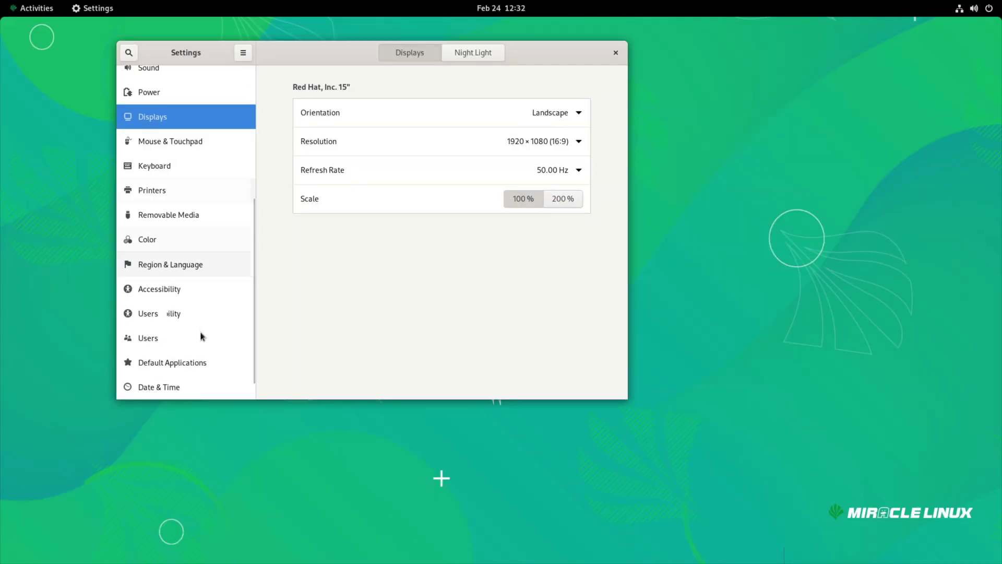
{"action": "left_click", "coordinate": [185, 387]}
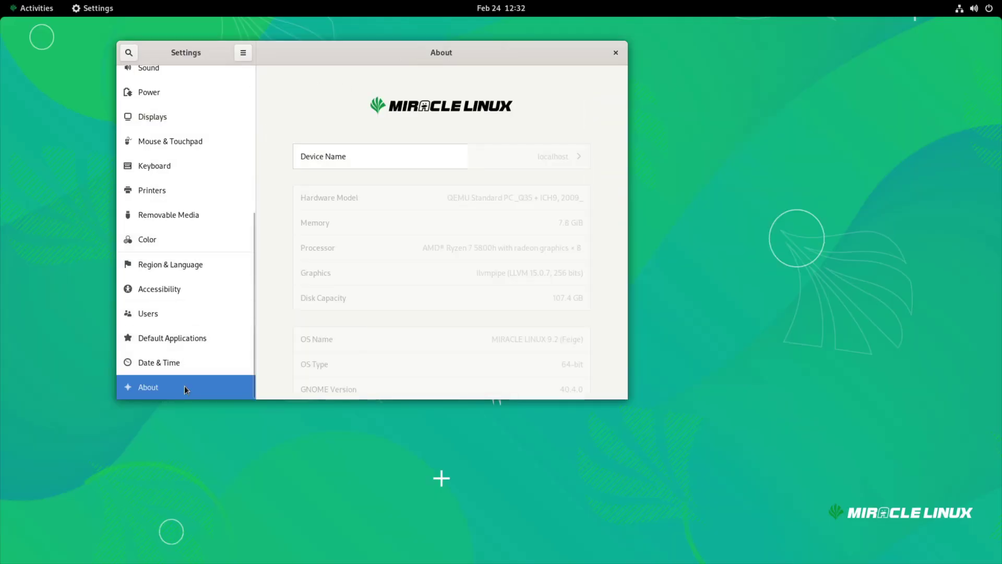
{"action": "double_click", "coordinate": [546, 55]}
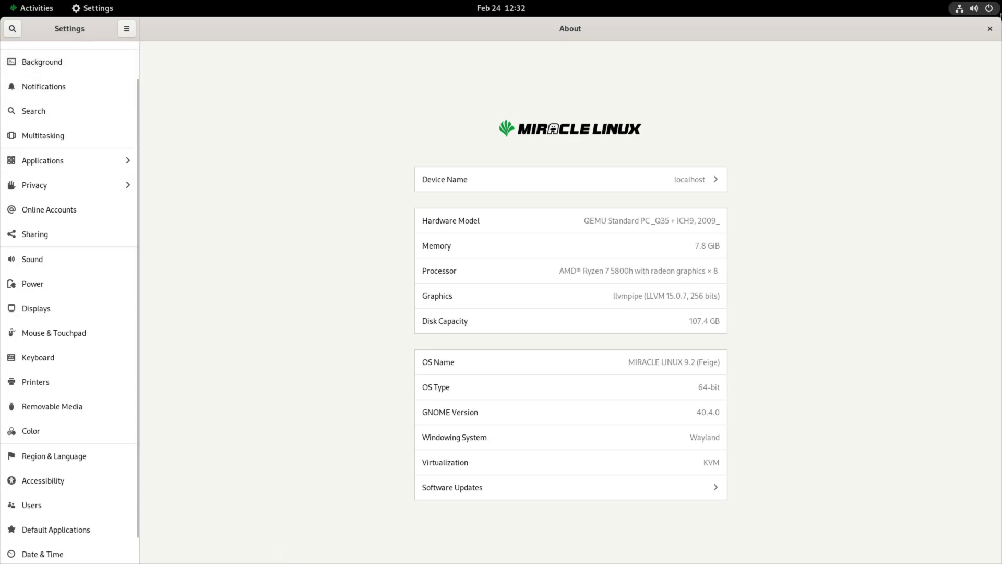
Close Settings and show the grid of installed applications
{"action": "left_click", "coordinate": [989, 29]}
{"action": "left_click", "coordinate": [16, 15]}
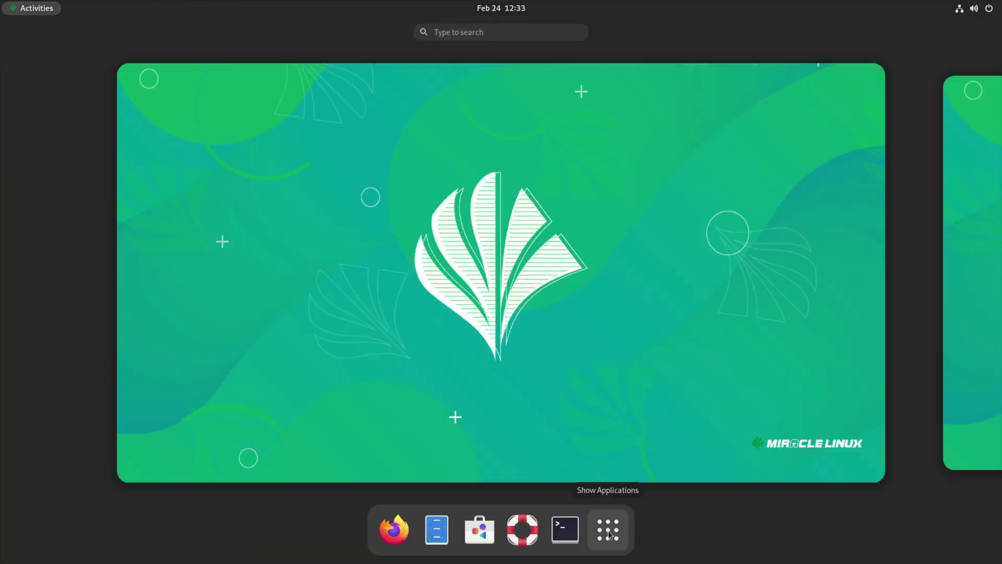
{"action": "left_click", "coordinate": [609, 531]}
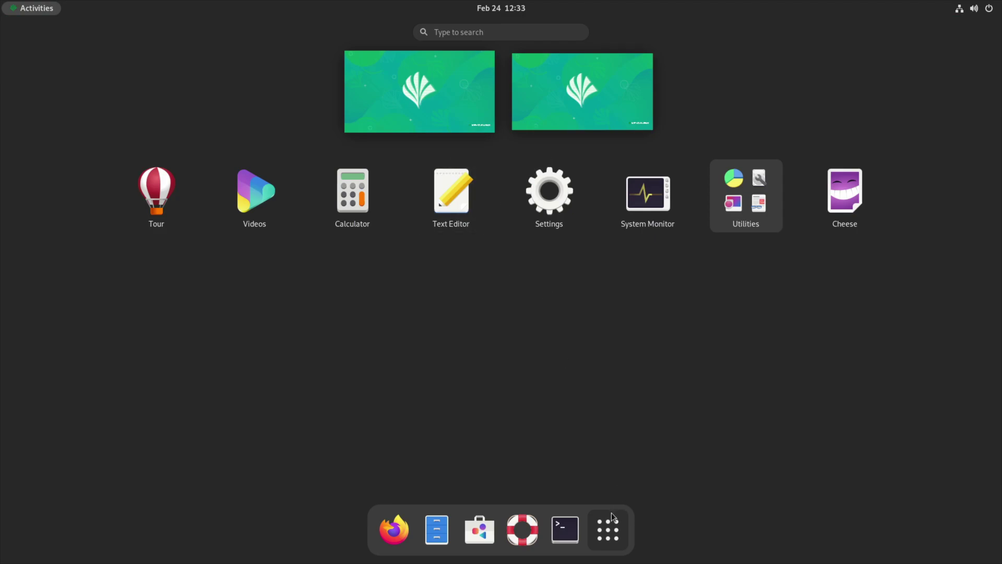
Launch System Monitor from the Utilities app folder
{"action": "left_click", "coordinate": [731, 204]}
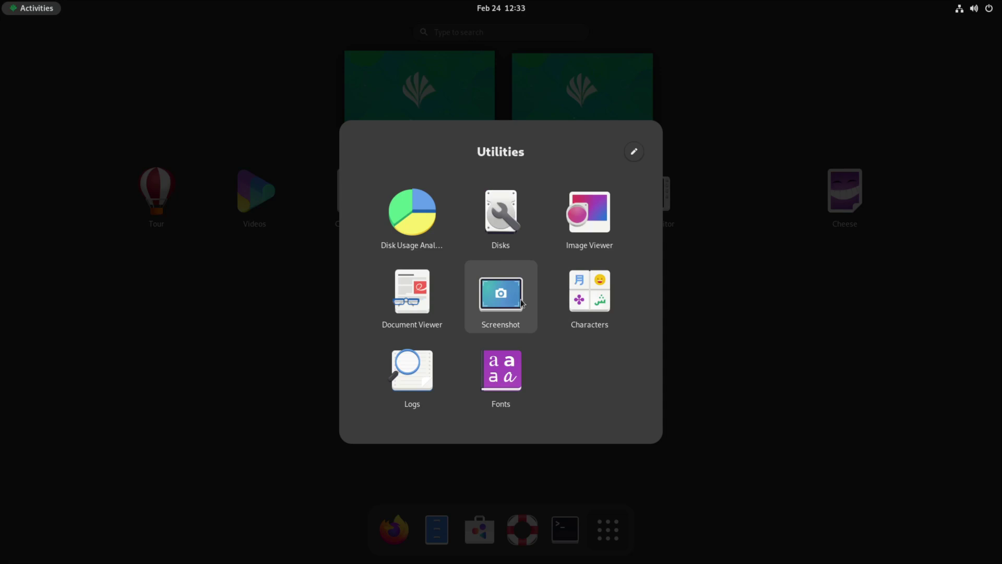
{"action": "left_click", "coordinate": [729, 329]}
{"action": "left_click", "coordinate": [640, 199]}
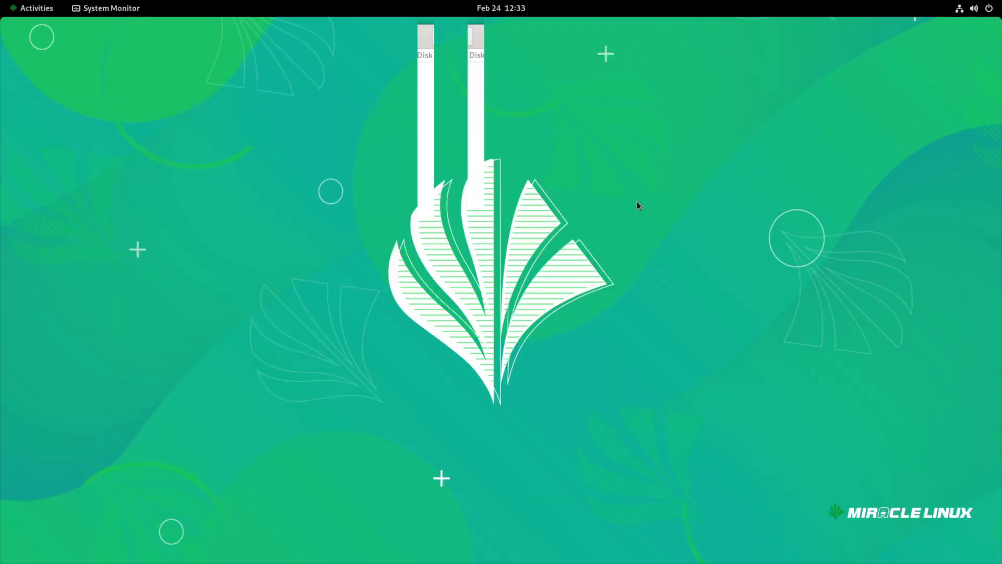
Browse the File Systems, Resources and Processes tabs, ending on the Resources graphs
{"action": "left_click", "coordinate": [396, 31]}
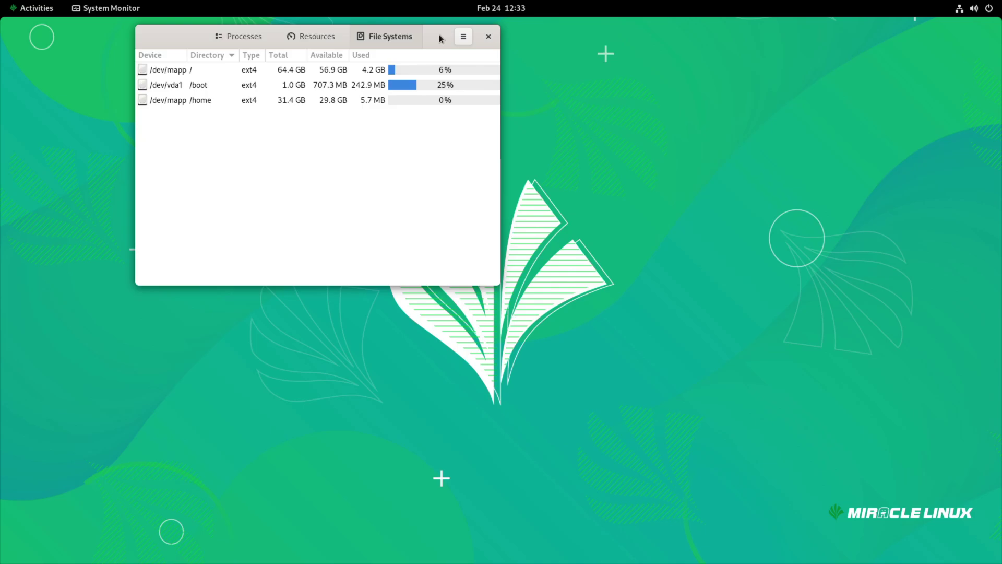
{"action": "left_click", "coordinate": [309, 34]}
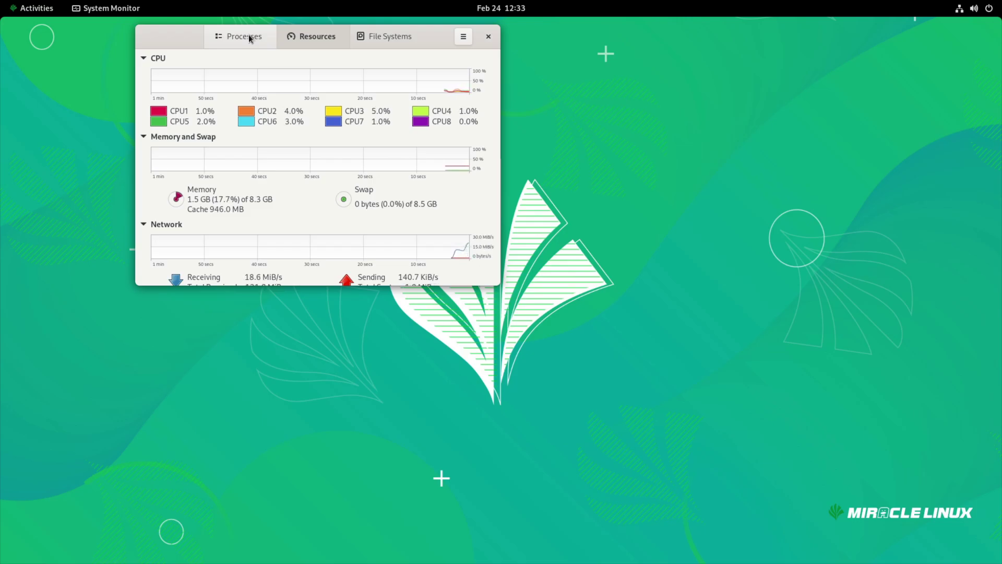
{"action": "left_click", "coordinate": [248, 34]}
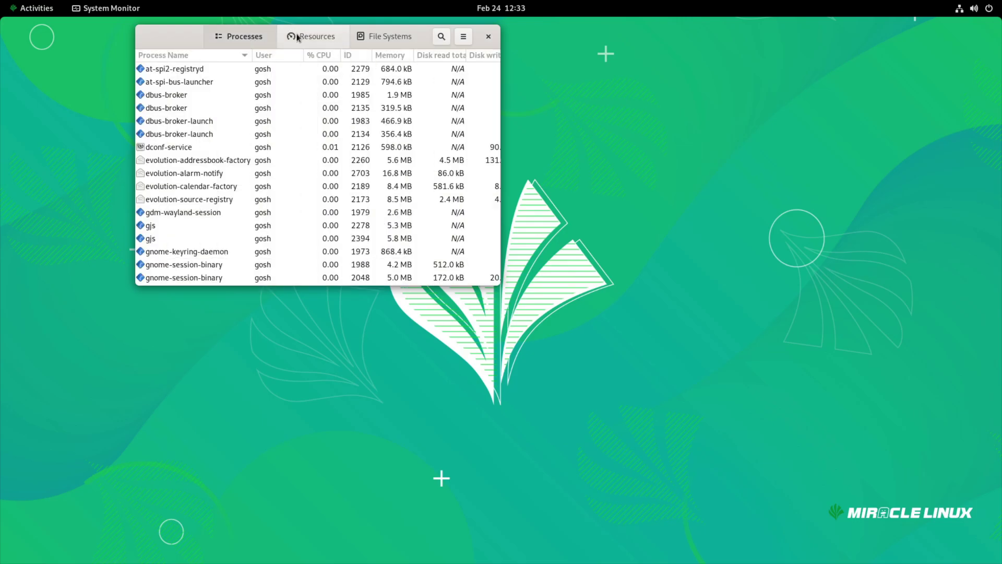
{"action": "left_click", "coordinate": [298, 37]}
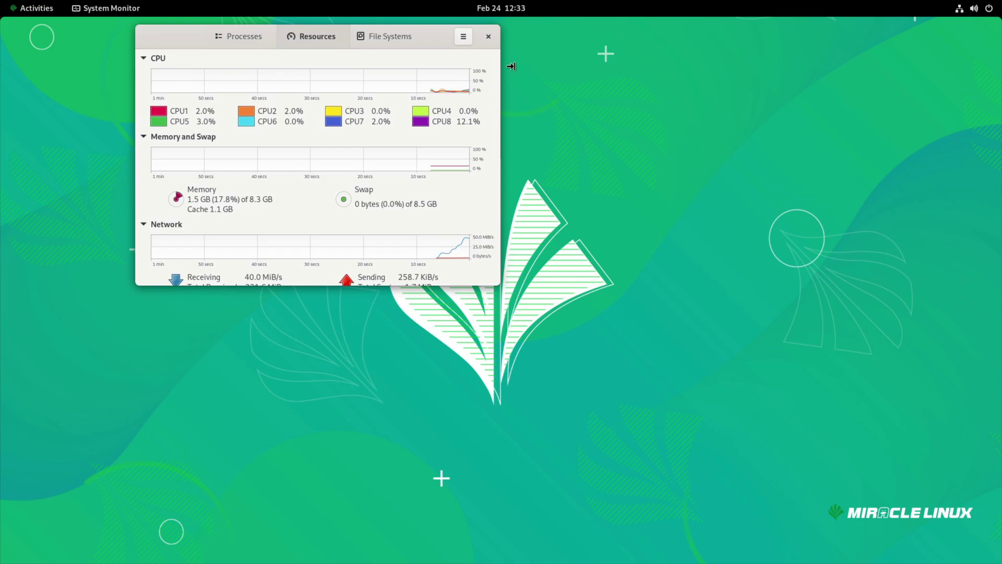
Close System Monitor, launch Software and dismiss its welcome screen
{"action": "left_click", "coordinate": [488, 37]}
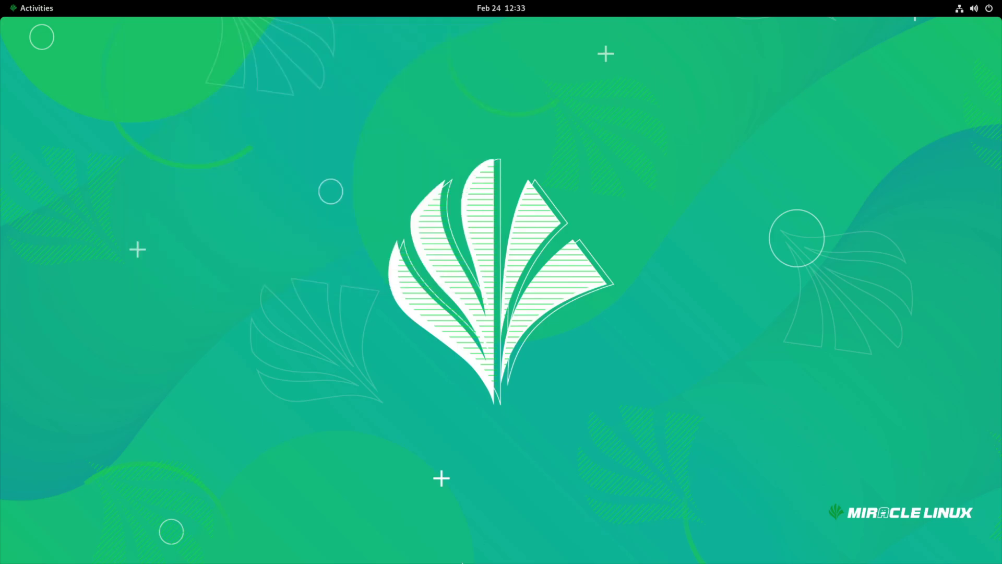
{"action": "left_click", "coordinate": [36, 8]}
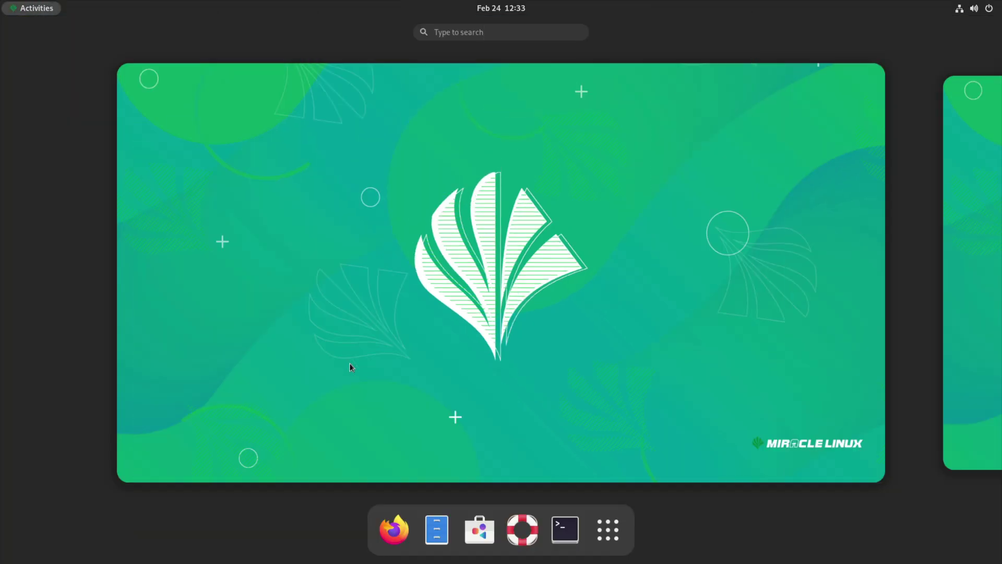
{"action": "left_click", "coordinate": [479, 530]}
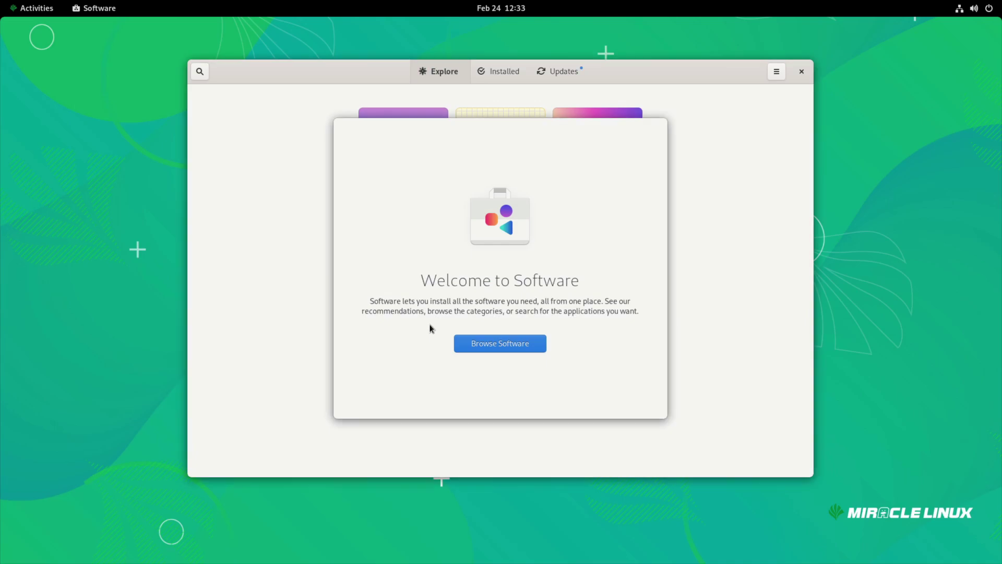
{"action": "left_click", "coordinate": [512, 345]}
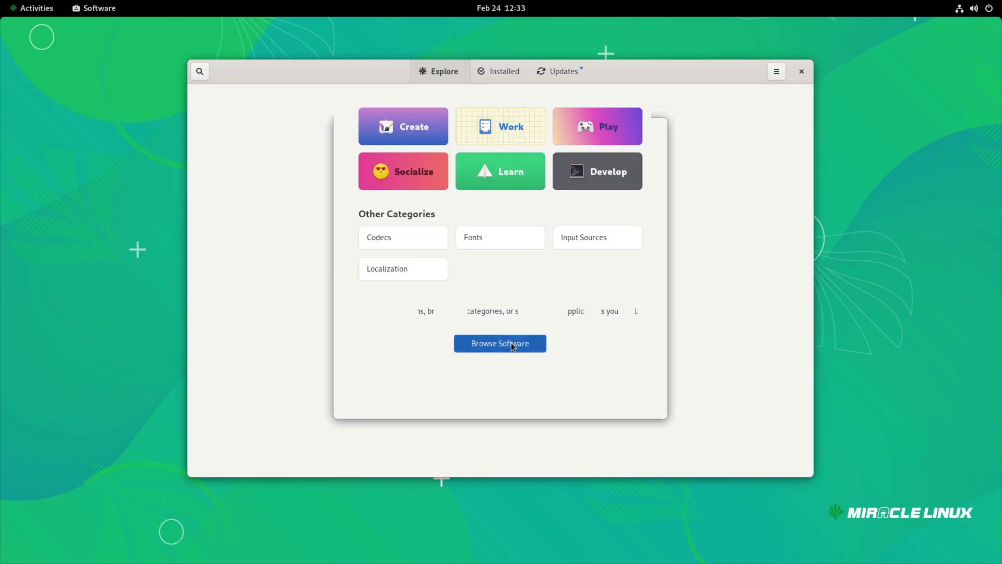
Review the enabled repositories, 9-latest-AppStream and 9-latest-BaseOS, then close the list
{"action": "left_click", "coordinate": [777, 73]}
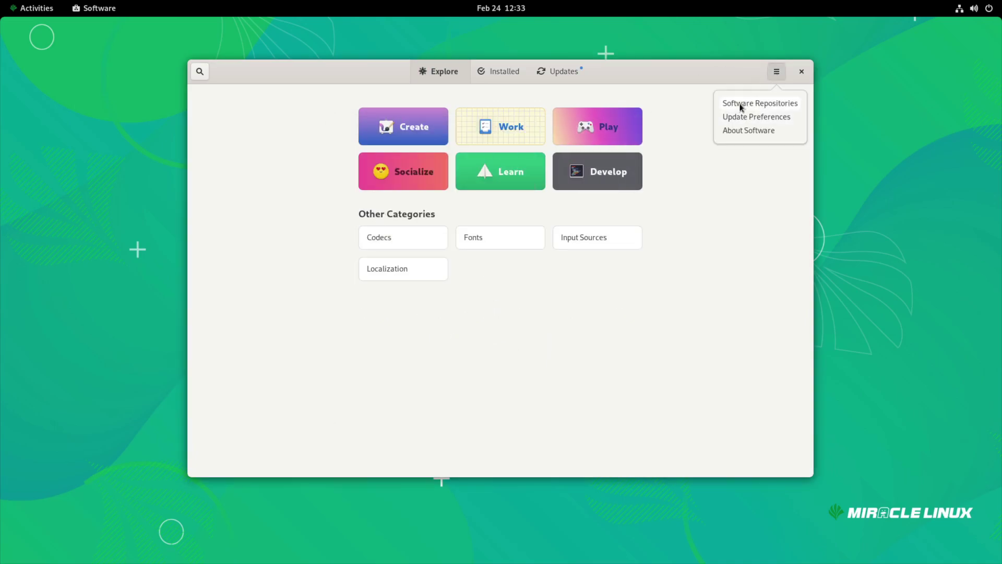
{"action": "left_click", "coordinate": [743, 103]}
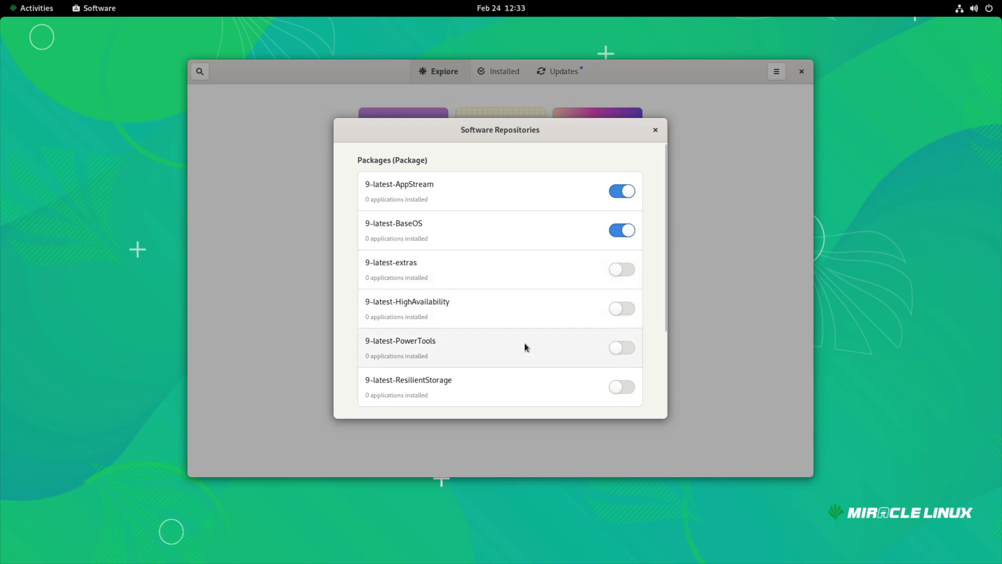
{"action": "scroll", "coordinate": [481, 372], "scroll_direction": "down", "scroll_amount": 2}
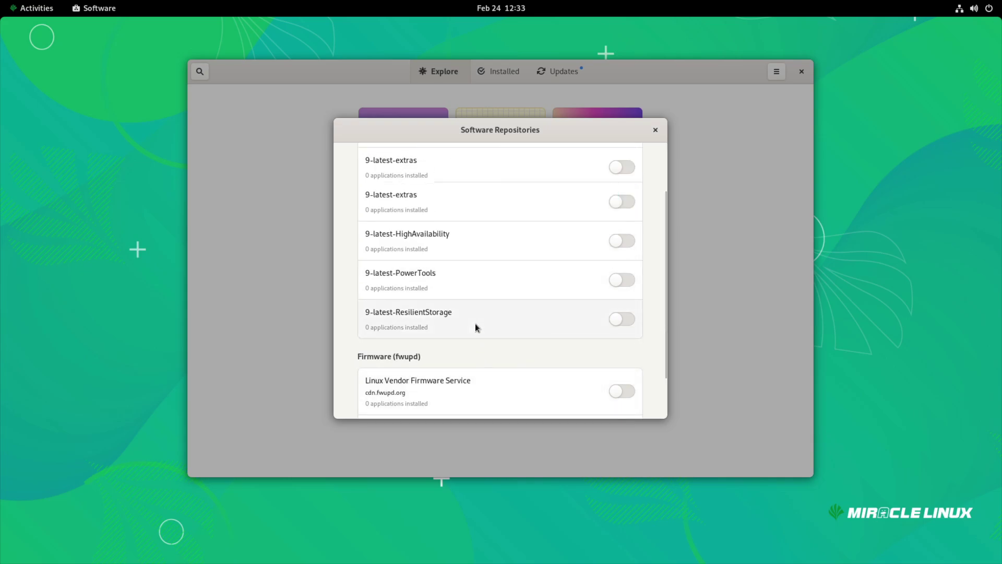
{"action": "scroll", "coordinate": [501, 340], "scroll_direction": "down", "scroll_amount": 2}
{"action": "left_click", "coordinate": [653, 131]}
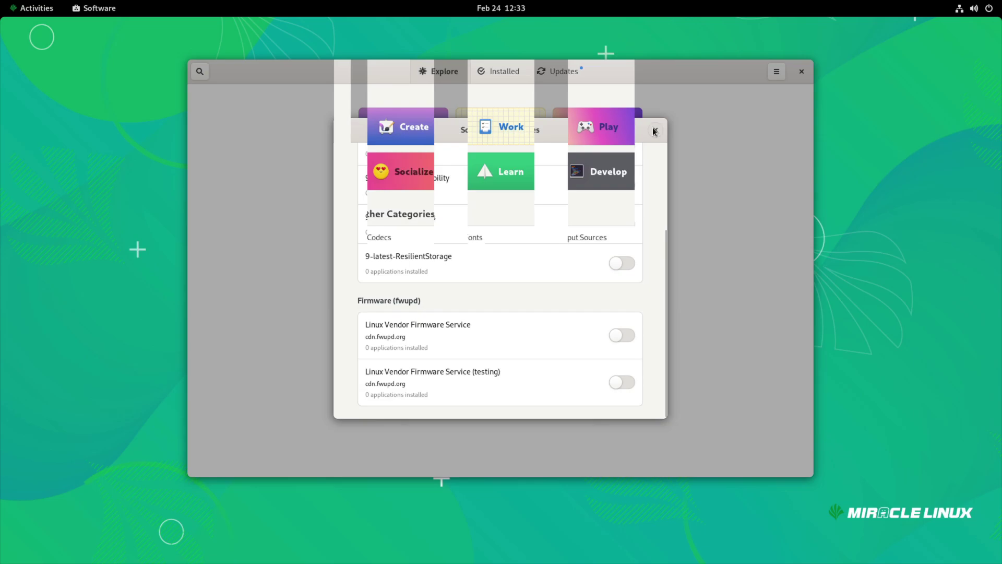
Scroll through pending updates like Firefox 102.14.0 → 115.7.0, then go back to Explore
{"action": "left_click", "coordinate": [569, 72]}
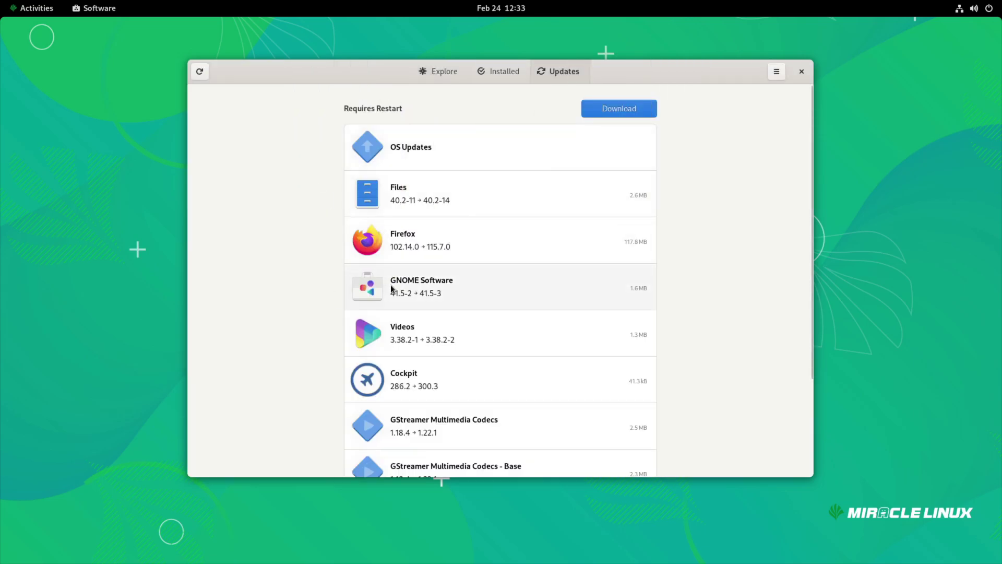
{"action": "scroll", "coordinate": [392, 288], "scroll_direction": "down", "scroll_amount": 2}
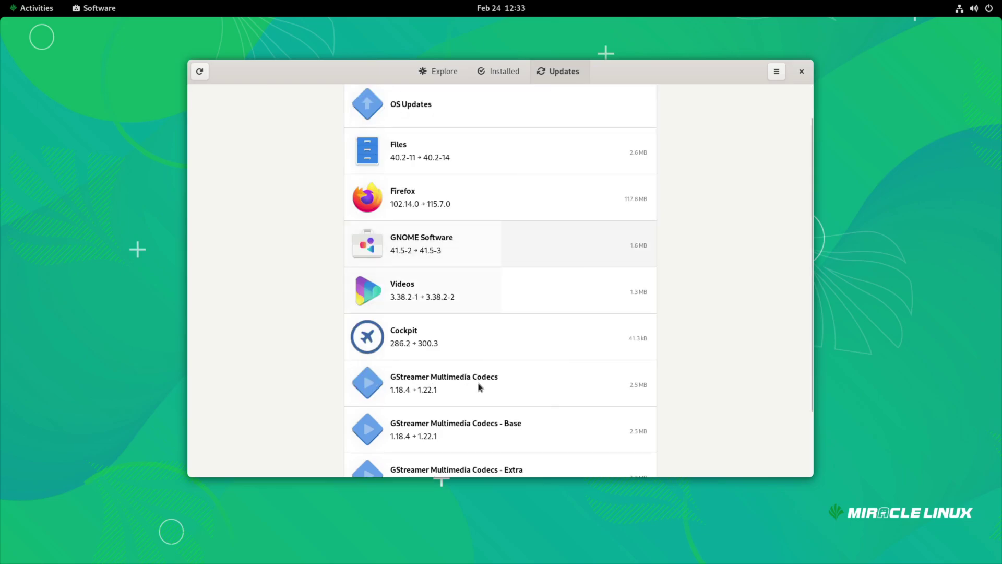
{"action": "scroll", "coordinate": [466, 428], "scroll_direction": "down", "scroll_amount": 3}
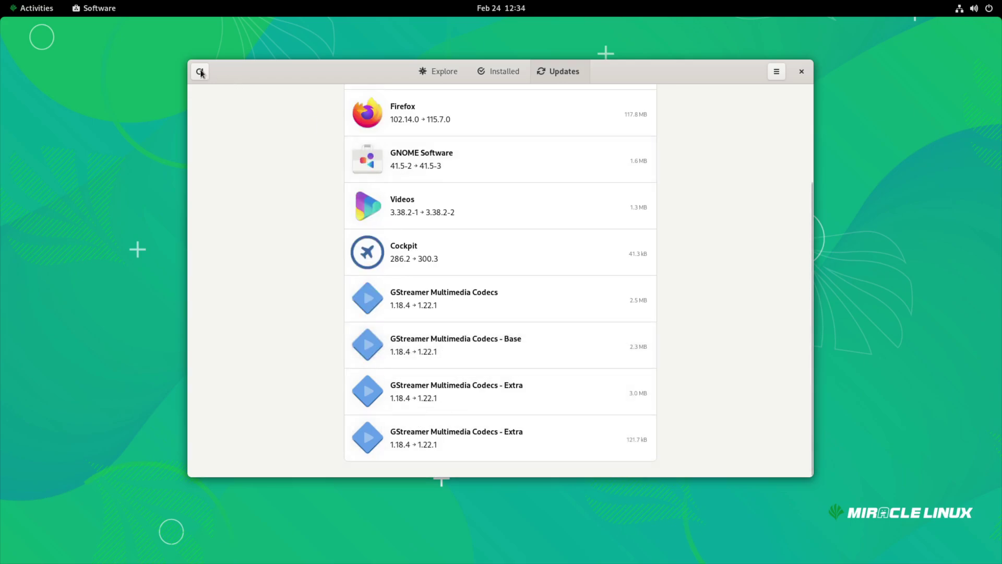
{"action": "left_click", "coordinate": [436, 71]}
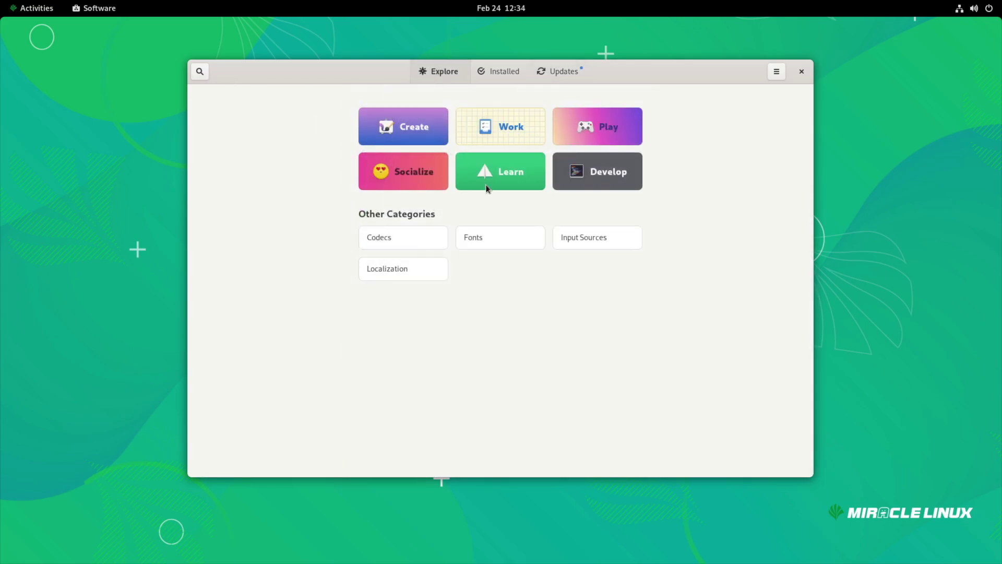
Find the Extensions app's details page in the Work category
{"action": "left_click", "coordinate": [494, 122]}
{"action": "scroll", "coordinate": [377, 276], "scroll_direction": "down", "scroll_amount": 3}
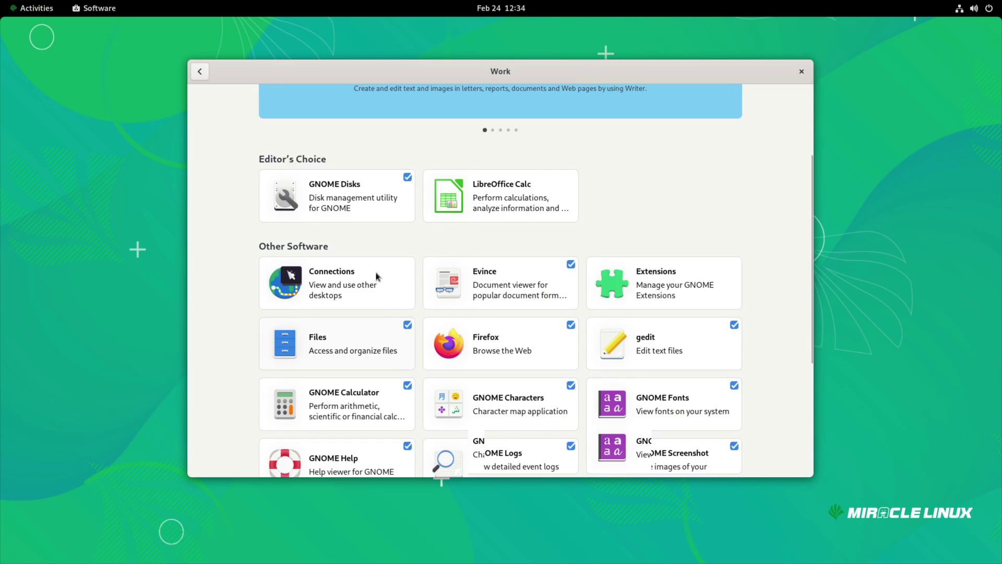
{"action": "left_click", "coordinate": [652, 291]}
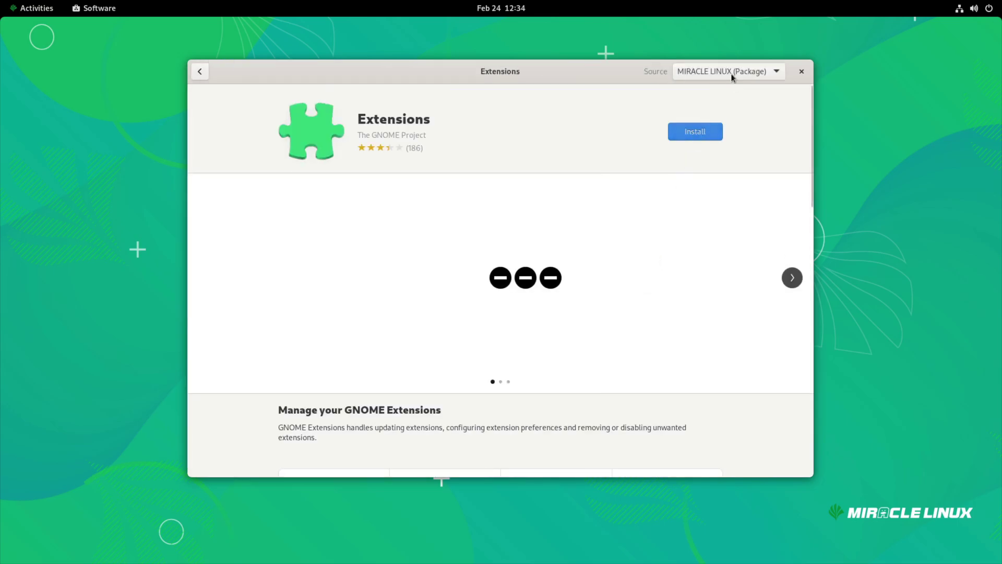
Install Extensions from the MIRACLE LINUX (Package) source and launch it
{"action": "left_click", "coordinate": [731, 71]}
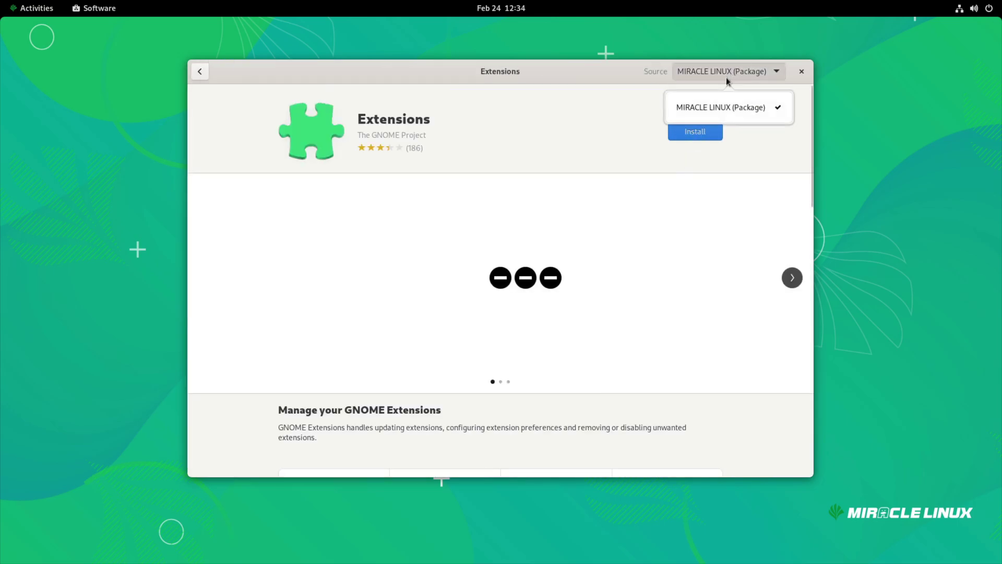
{"action": "left_click", "coordinate": [711, 111]}
{"action": "left_click", "coordinate": [704, 128]}
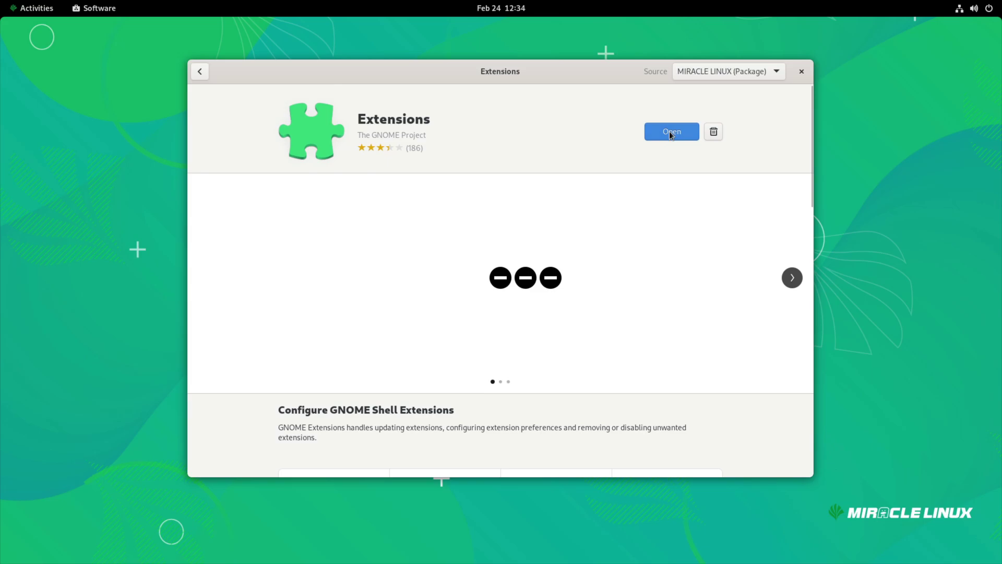
{"action": "left_click", "coordinate": [670, 131]}
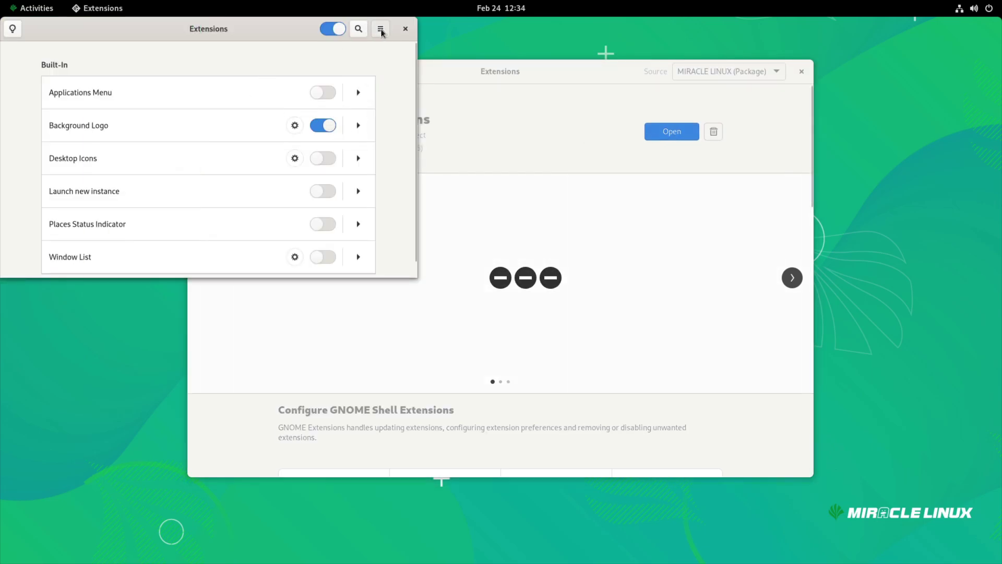
Center the Extensions window and check the desktop's context menu
{"action": "left_click_drag", "start_coordinate": [415, 87], "coordinate": [414, 159]}
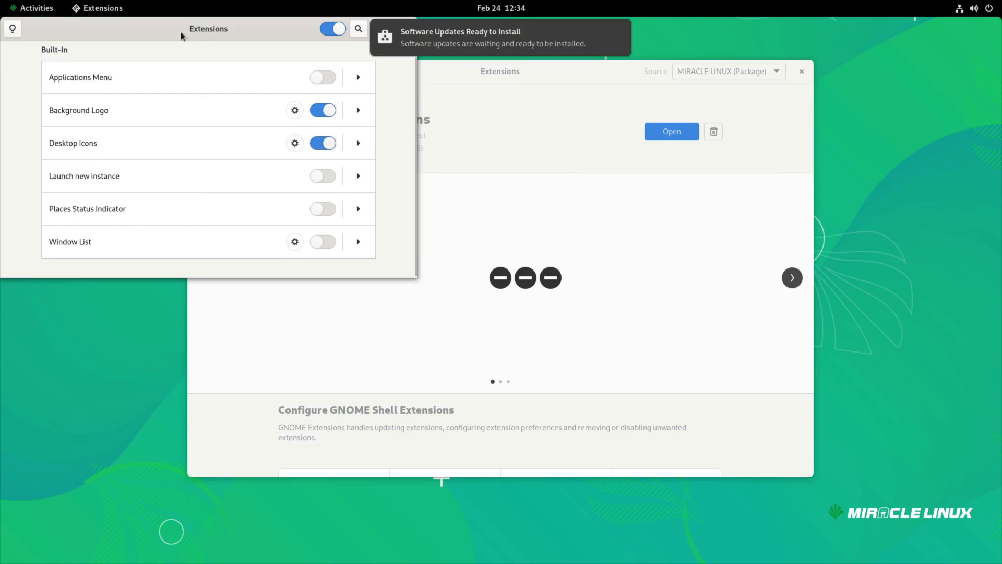
{"action": "left_click_drag", "start_coordinate": [181, 36], "coordinate": [442, 174]}
{"action": "right_click", "coordinate": [101, 121]}
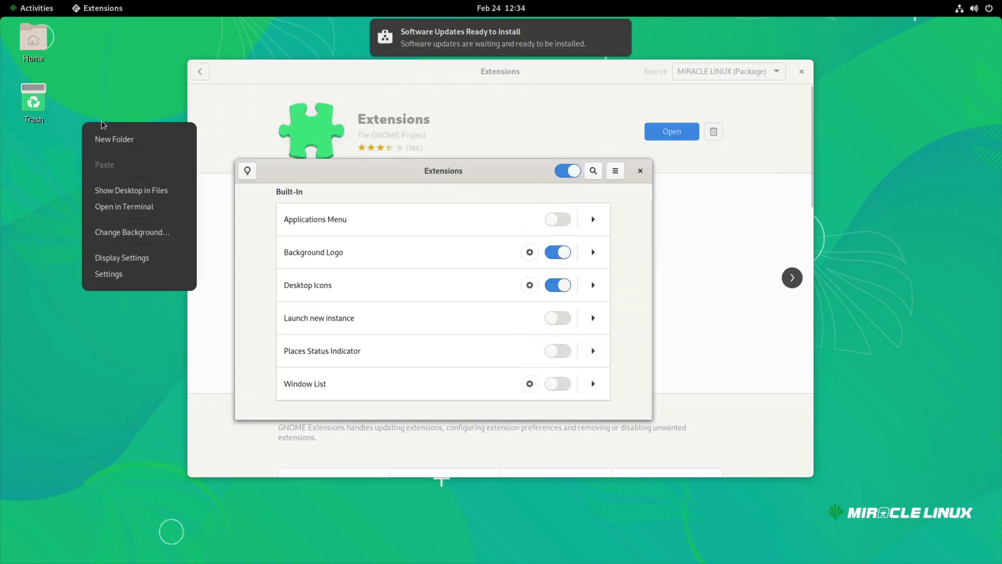
{"action": "left_click", "coordinate": [42, 124]}
Try the Applications Menu extension, turn it back off, and close Extensions
{"action": "left_click", "coordinate": [555, 219]}
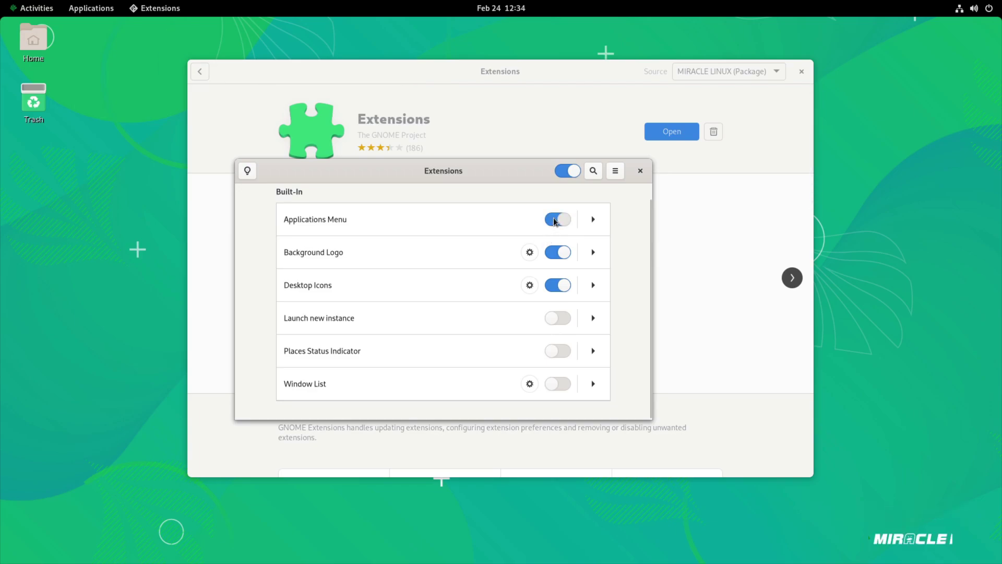
{"action": "left_click", "coordinate": [92, 8]}
{"action": "left_click", "coordinate": [93, 6]}
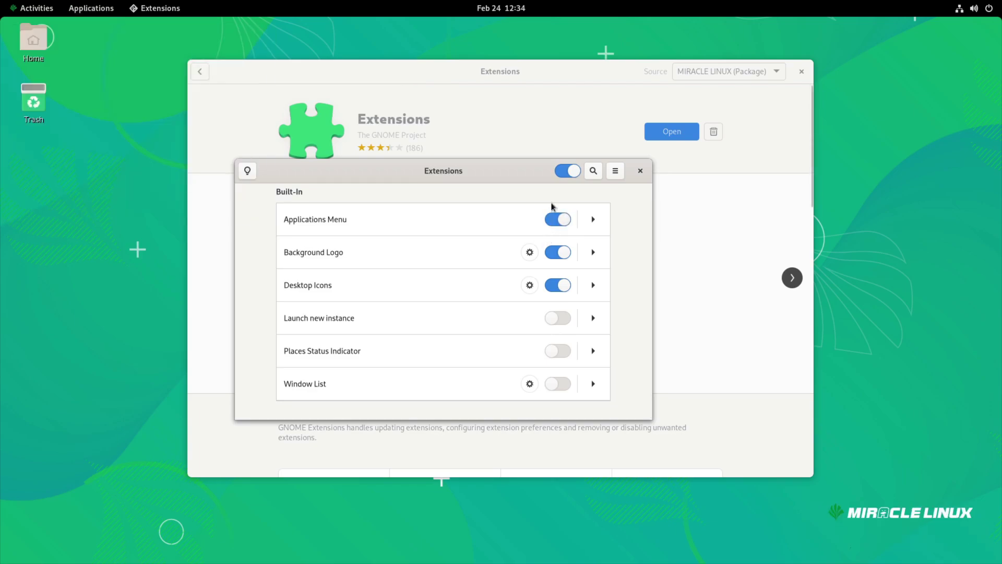
{"action": "left_click", "coordinate": [559, 220]}
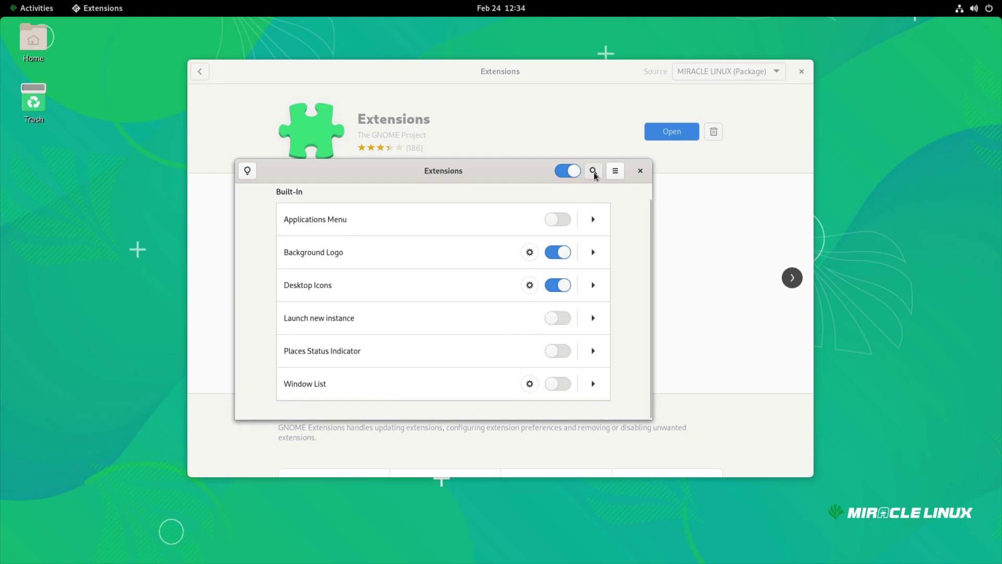
{"action": "left_click", "coordinate": [640, 171]}
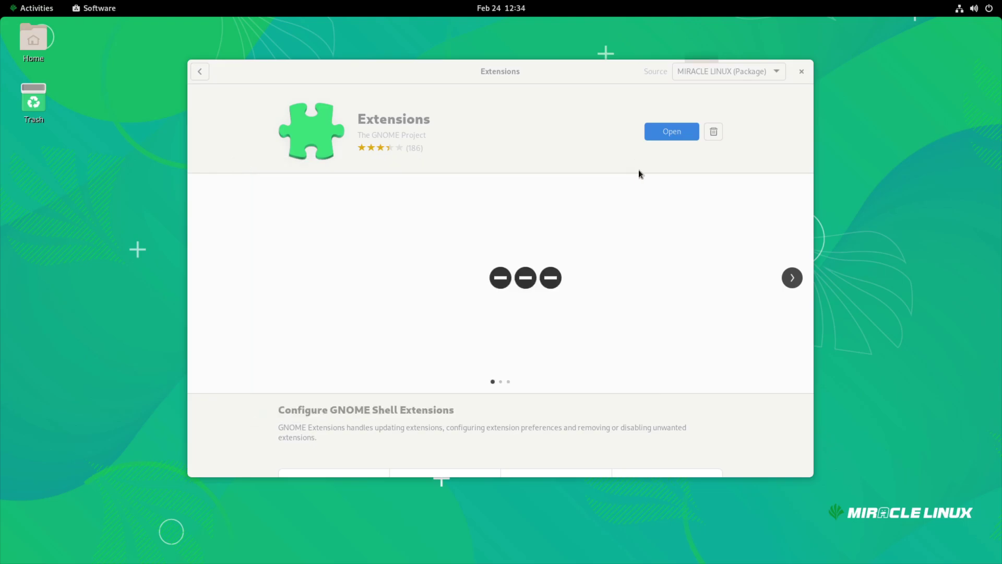
Return to the Explore overview and open the Software Repositories list from the main menu
{"action": "left_click", "coordinate": [201, 72]}
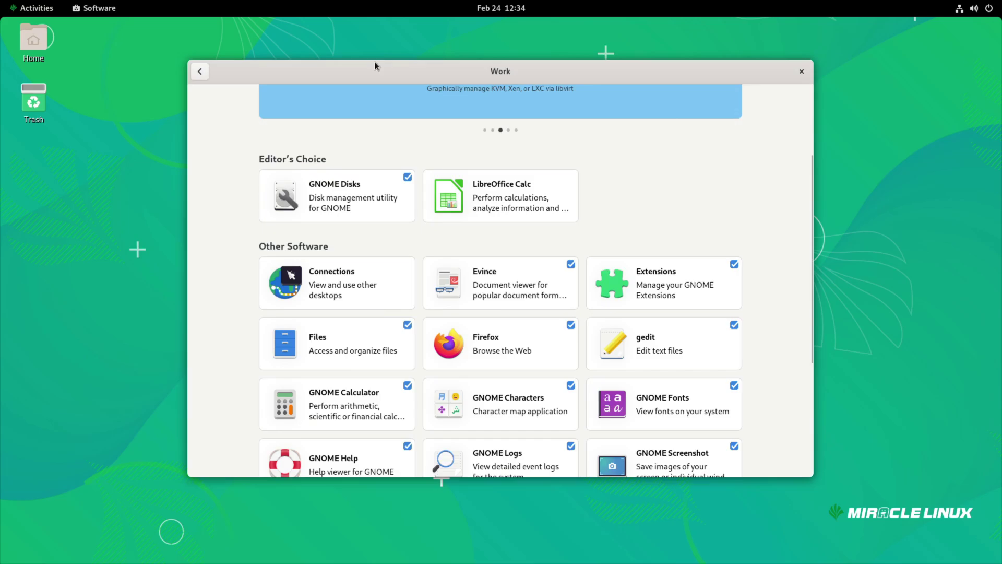
{"action": "left_click", "coordinate": [200, 73]}
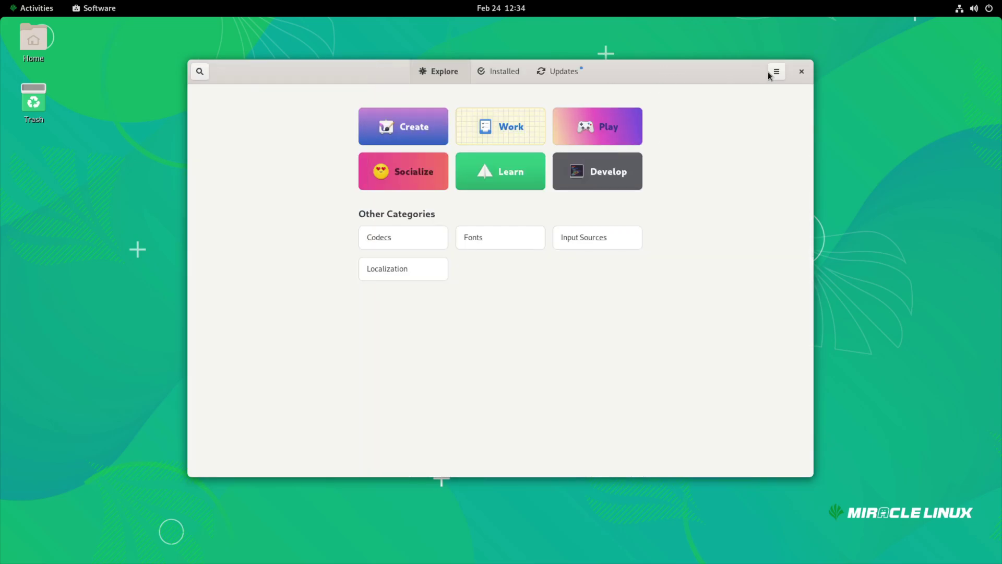
{"action": "left_click", "coordinate": [776, 73]}
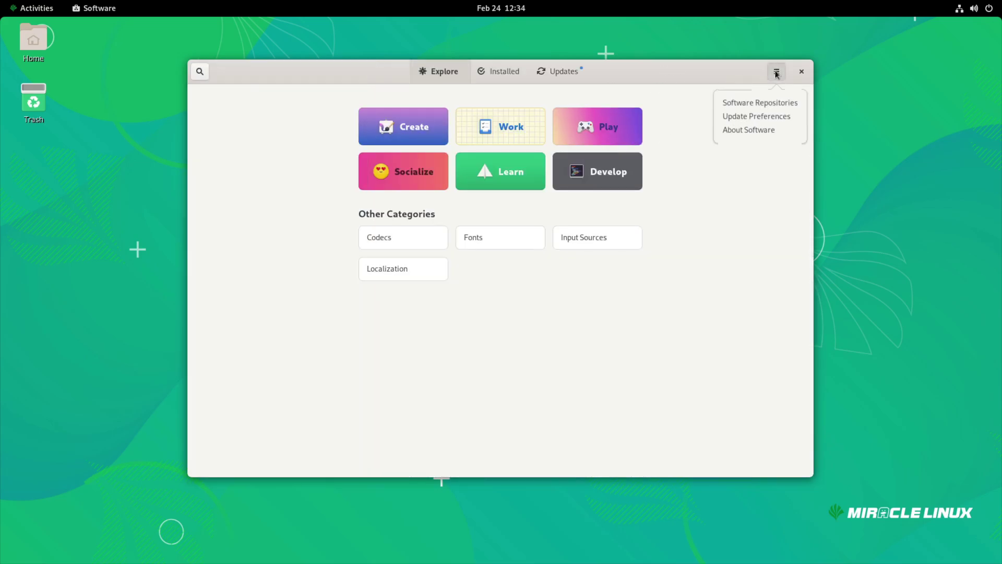
{"action": "left_click", "coordinate": [752, 105]}
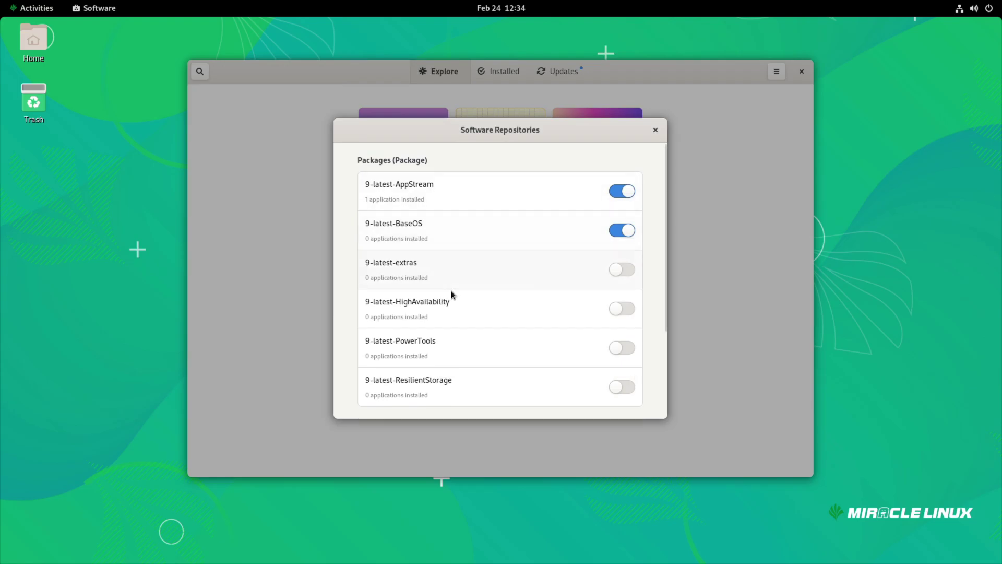
Enable 9-latest-extras (authenticating with the password), PowerTools and HighAvailability, then close the list
{"action": "left_click", "coordinate": [606, 281]}
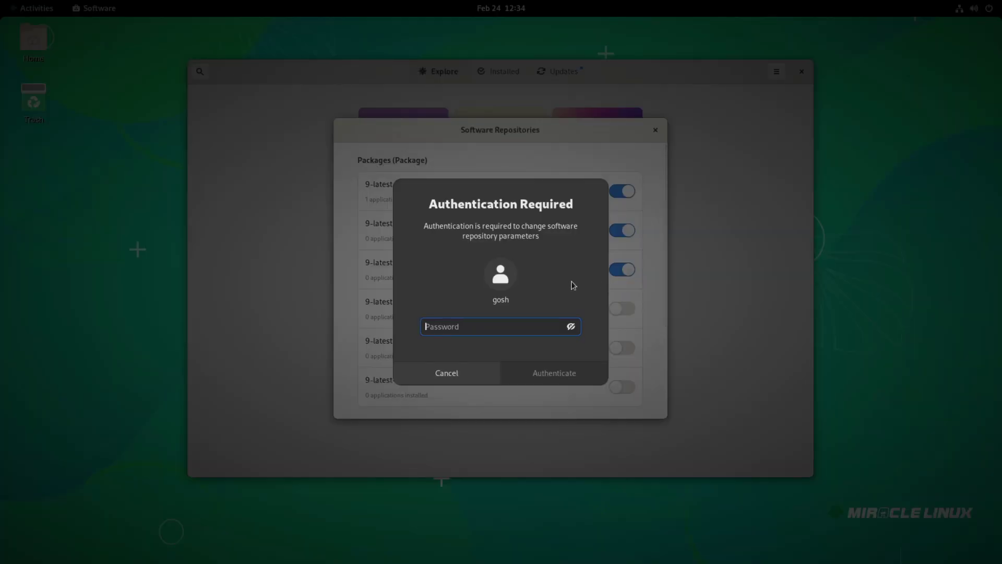
{"action": "type", "text": "•••"}
{"action": "key", "text": "Return"}
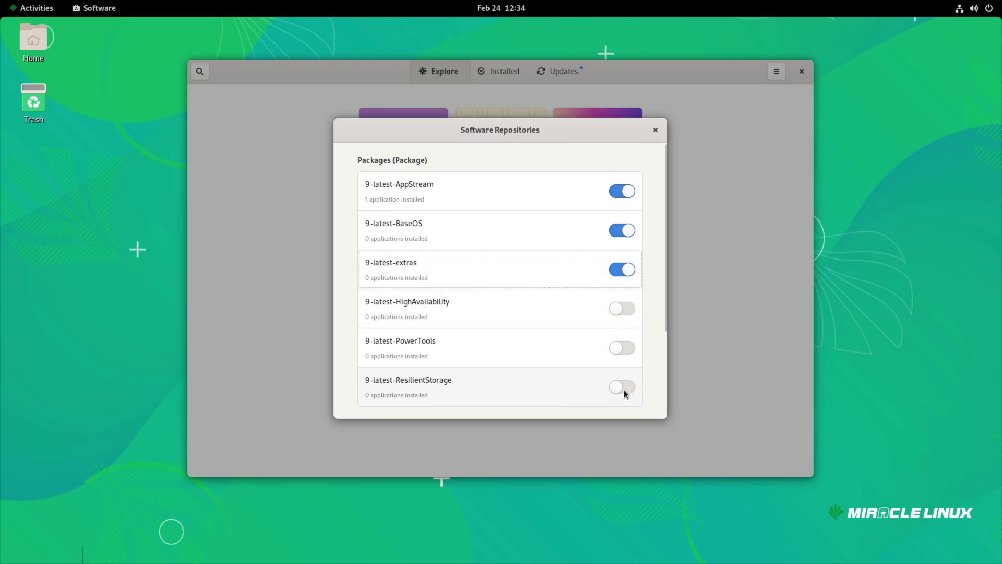
{"action": "left_click", "coordinate": [621, 347]}
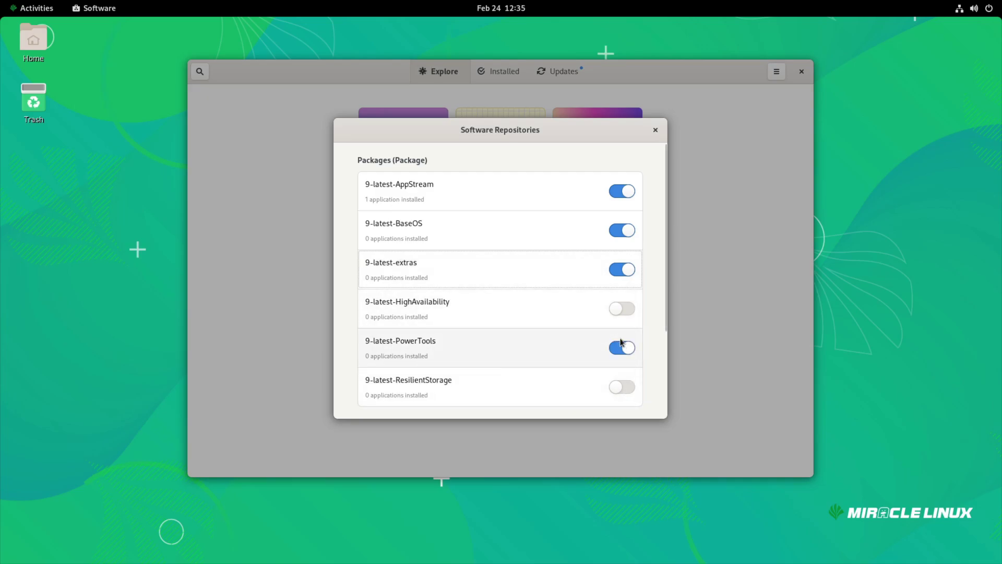
{"action": "left_click", "coordinate": [621, 308]}
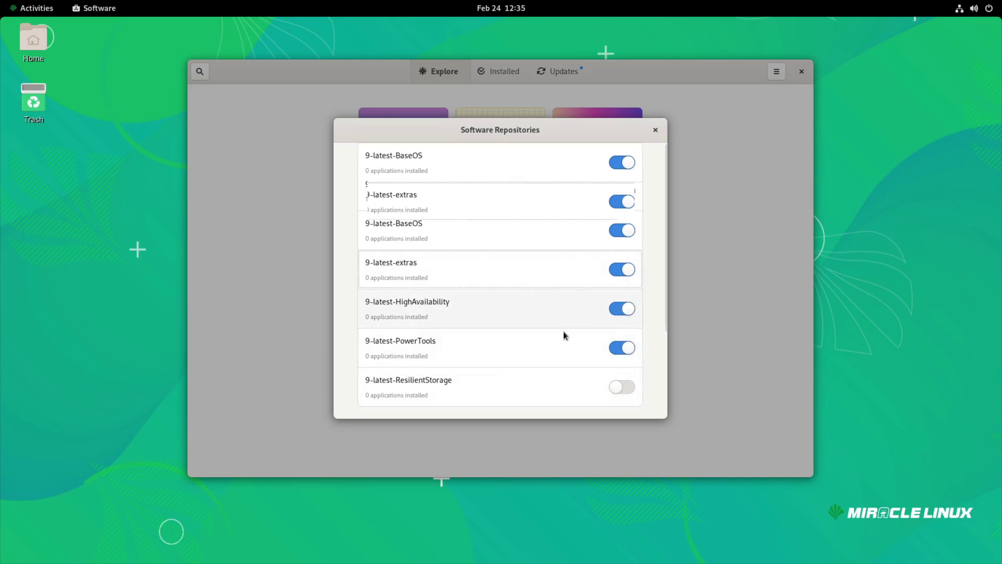
{"action": "scroll", "coordinate": [563, 331], "scroll_direction": "down", "scroll_amount": 4}
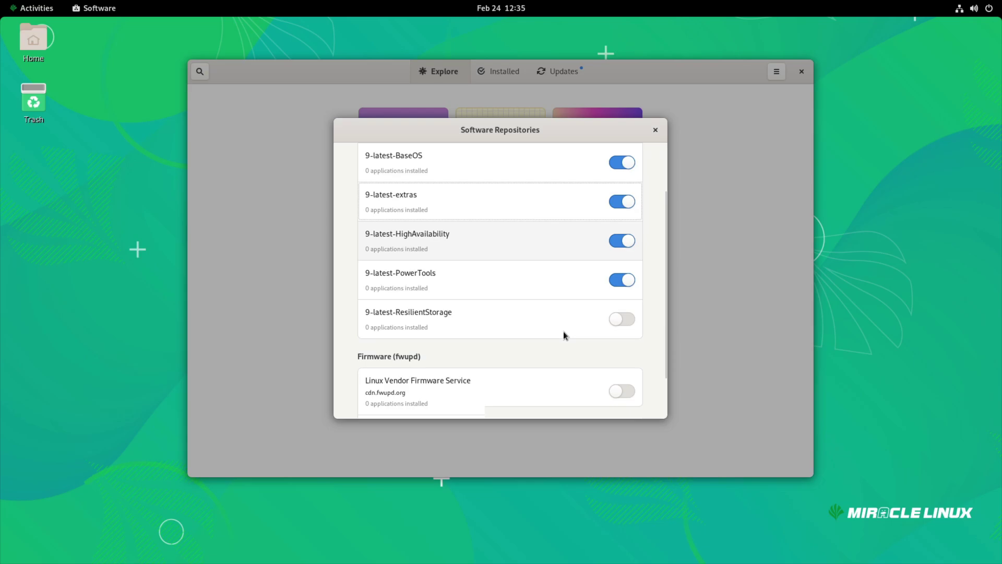
{"action": "left_click", "coordinate": [656, 131]}
Check for OS updates, launch Firefox, then review and dismiss the list of installed updates
{"action": "left_click", "coordinate": [575, 75]}
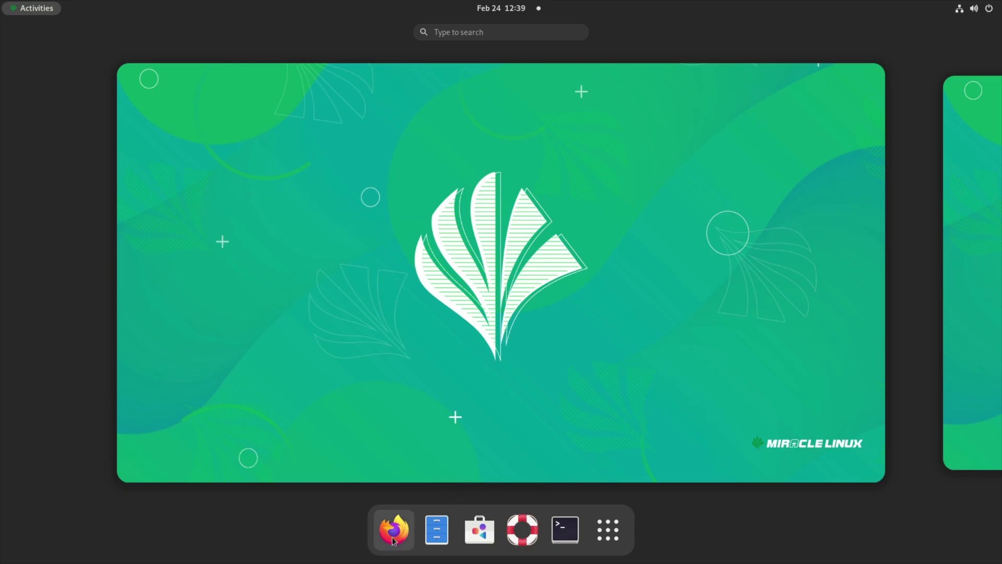
{"action": "left_click", "coordinate": [394, 530]}
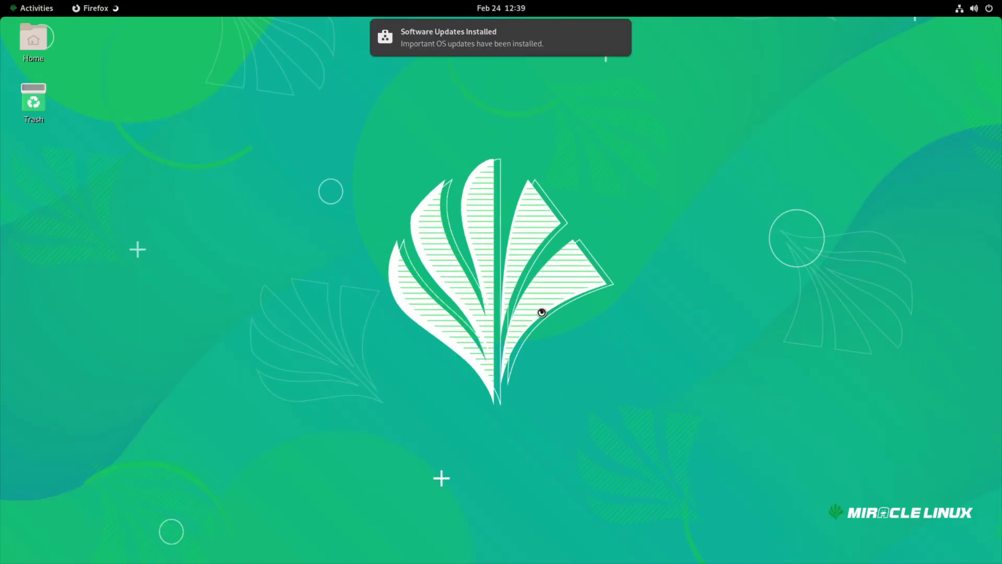
{"action": "left_click", "coordinate": [484, 66]}
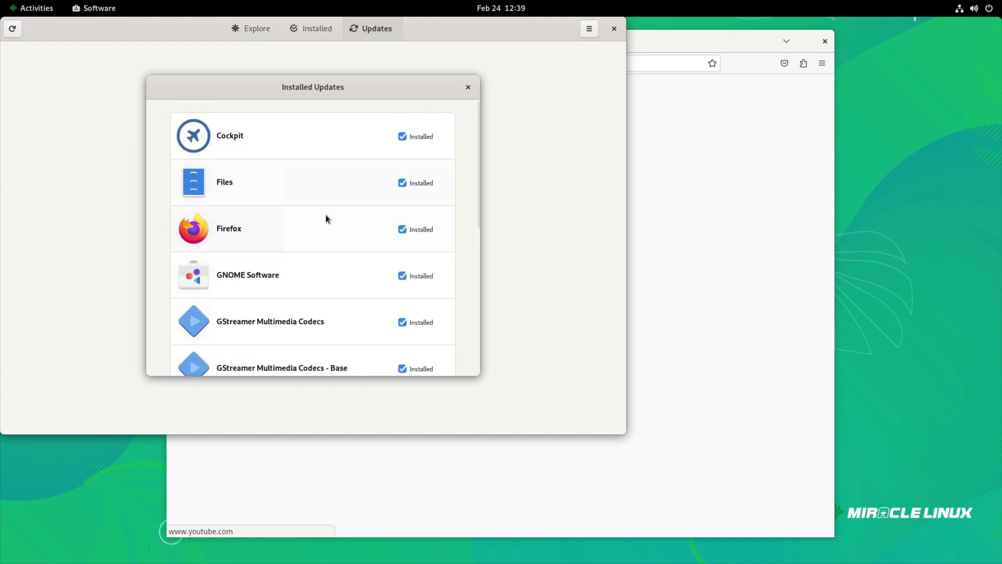
{"action": "left_click", "coordinate": [468, 88]}
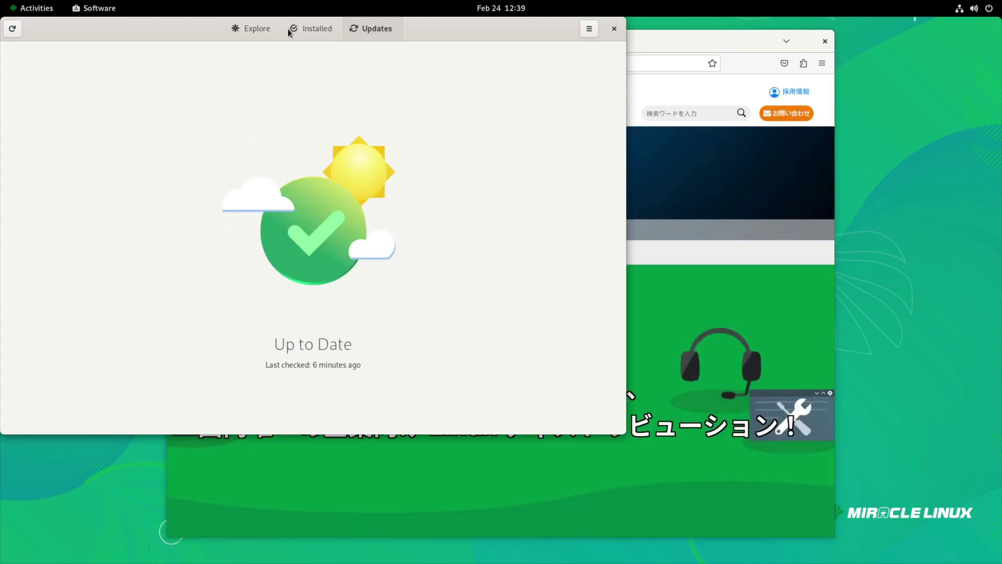
Scroll through the Work category's apps, then go back and open the Play category
{"action": "left_click", "coordinate": [264, 29]}
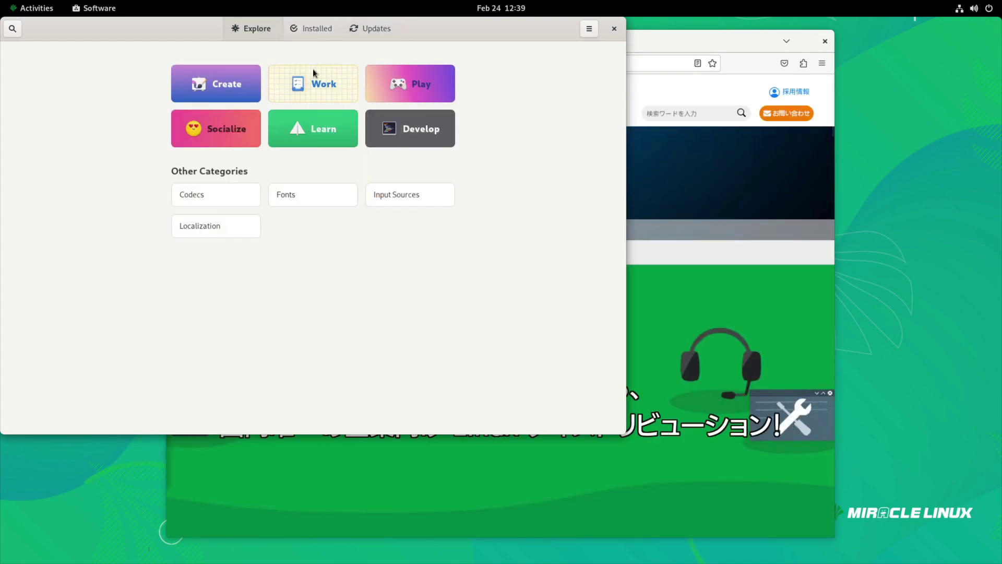
{"action": "left_click", "coordinate": [315, 83]}
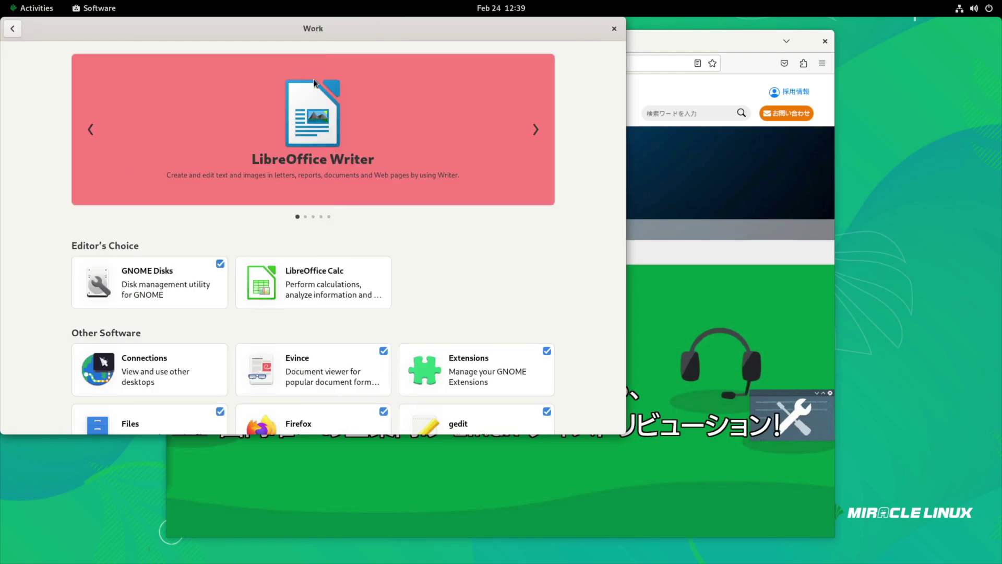
{"action": "scroll", "coordinate": [466, 256], "scroll_direction": "down", "scroll_amount": 5}
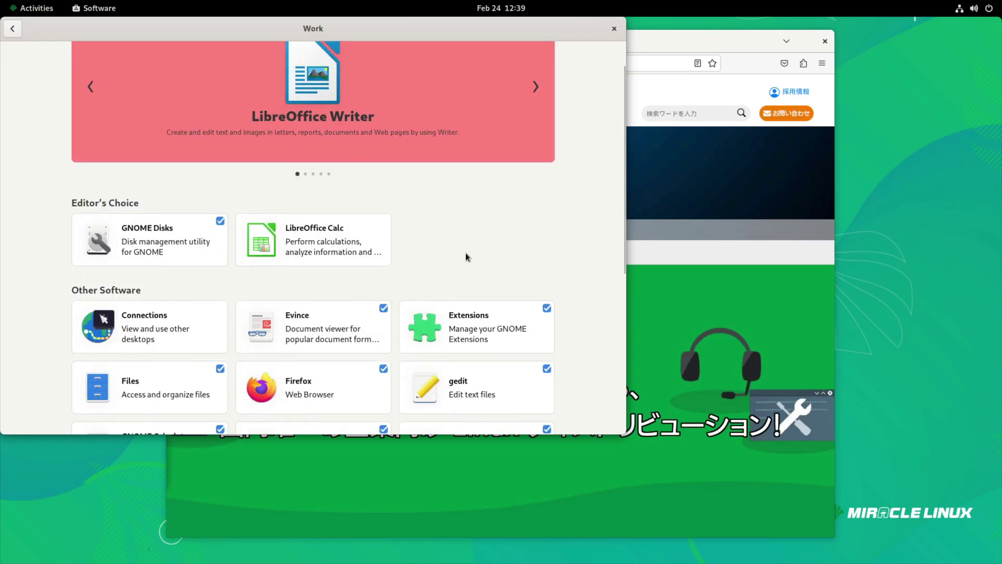
{"action": "scroll", "coordinate": [466, 256], "scroll_direction": "down", "scroll_amount": 5}
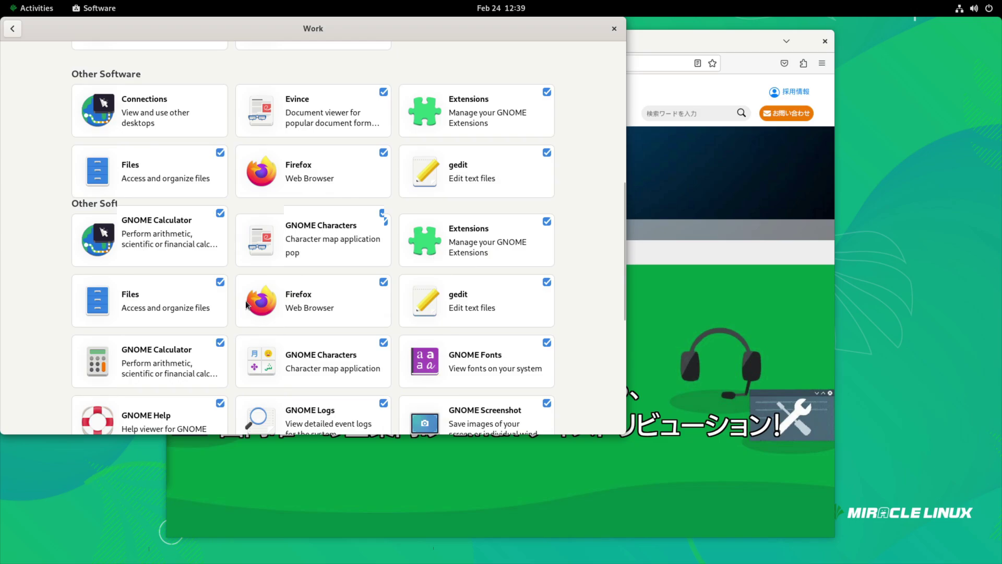
{"action": "left_click", "coordinate": [13, 29]}
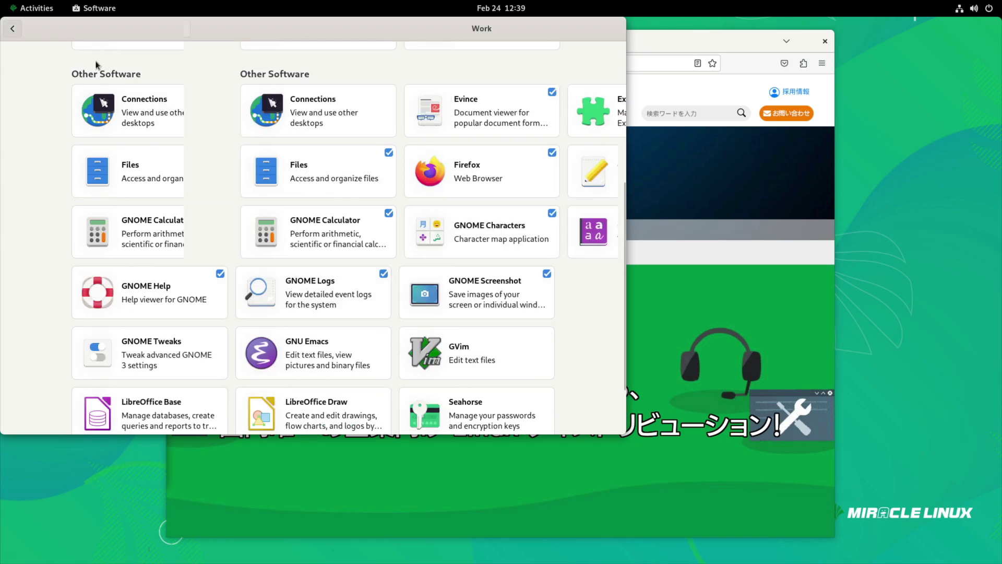
{"action": "left_click", "coordinate": [408, 88]}
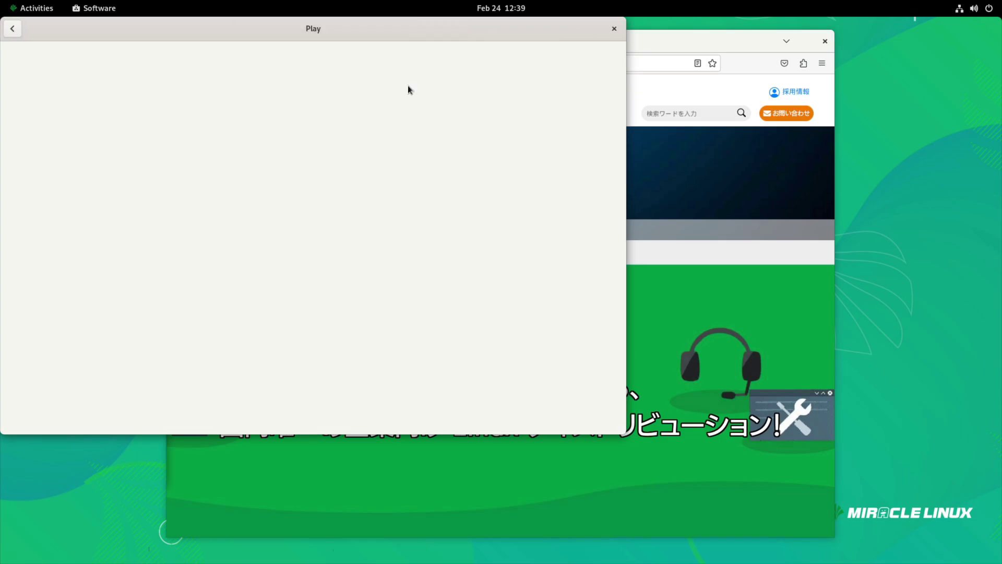
Close Firefox's Privacy Notice tab and confirm version 115.7.0esr in Help > About Firefox
{"action": "left_click", "coordinate": [720, 47]}
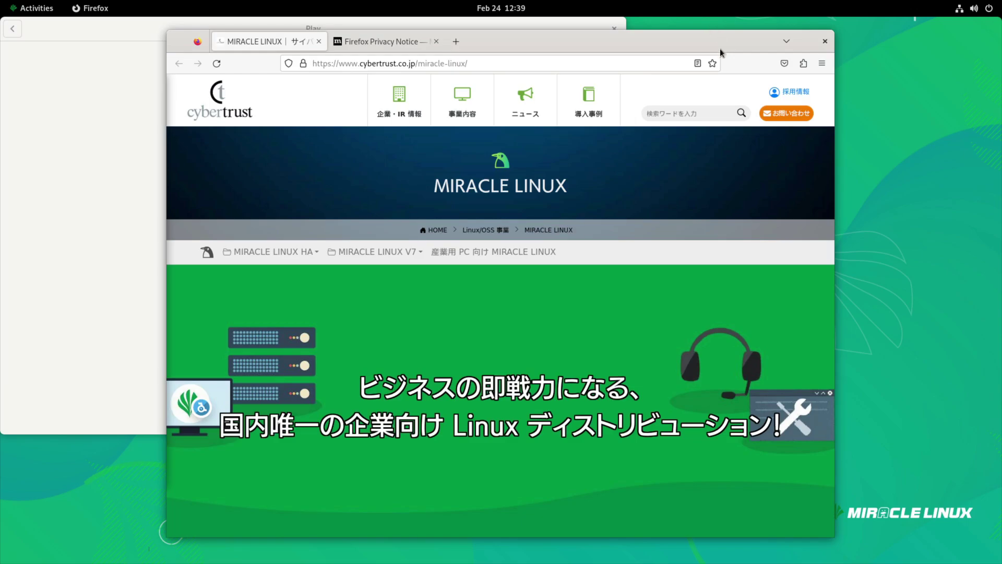
{"action": "left_click", "coordinate": [376, 42]}
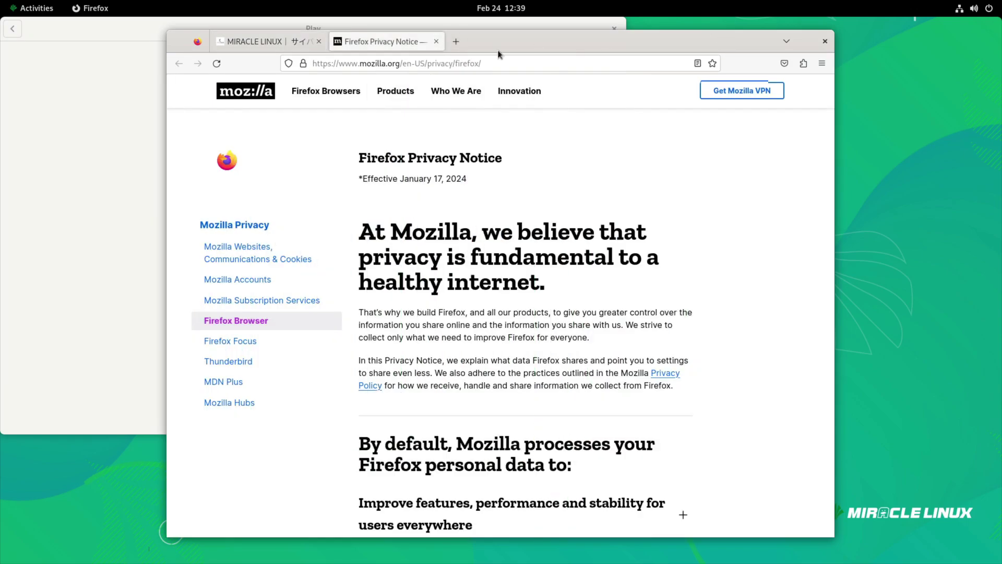
{"action": "key", "text": "ctrl+w"}
{"action": "left_click", "coordinate": [821, 64]}
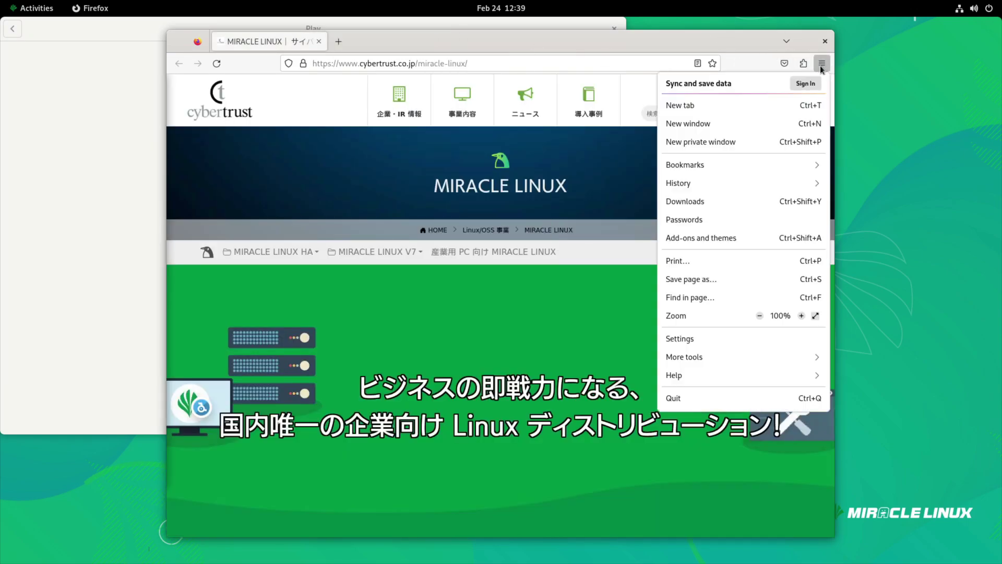
{"action": "left_click", "coordinate": [689, 374]}
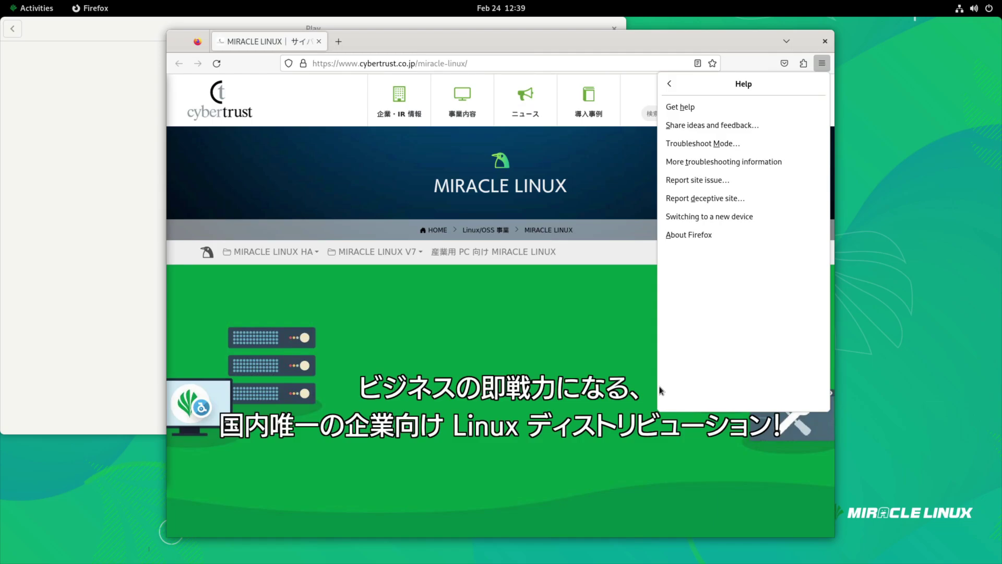
{"action": "left_click", "coordinate": [715, 236]}
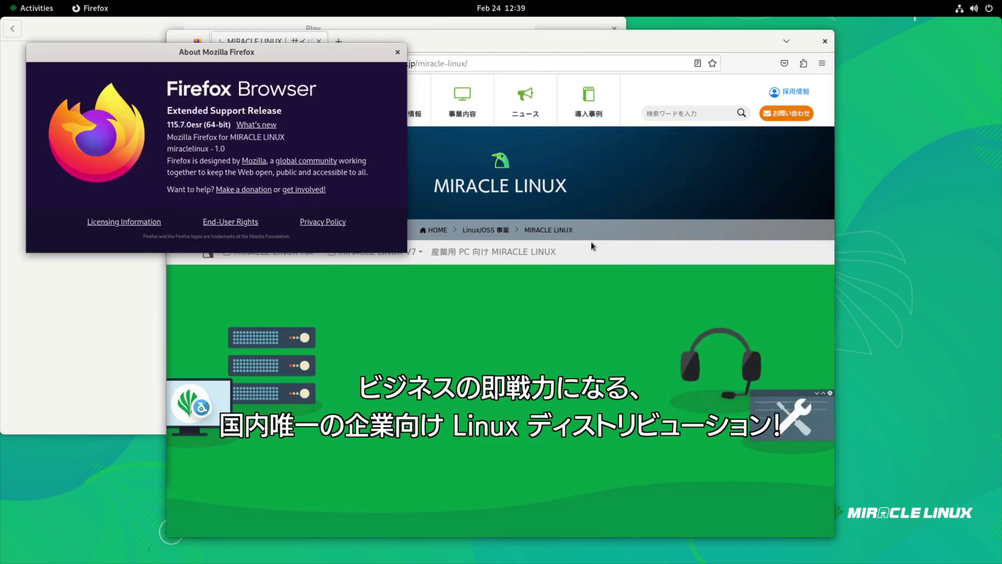
{"action": "left_click", "coordinate": [397, 52]}
Close Firefox, centre the Software window, and look over the Installed applications list
{"action": "left_click", "coordinate": [824, 41]}
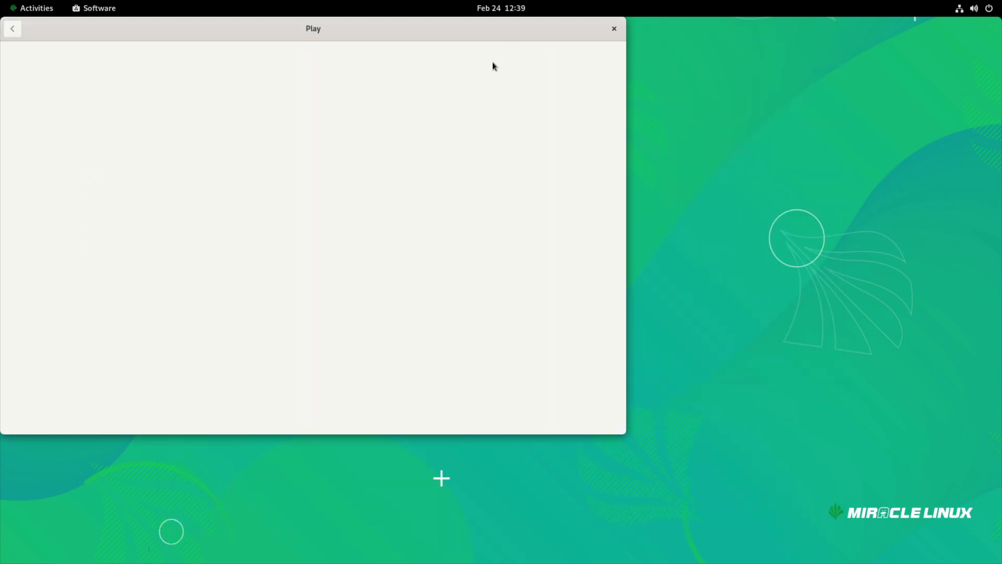
{"action": "left_click_drag", "start_coordinate": [368, 36], "coordinate": [333, 90]}
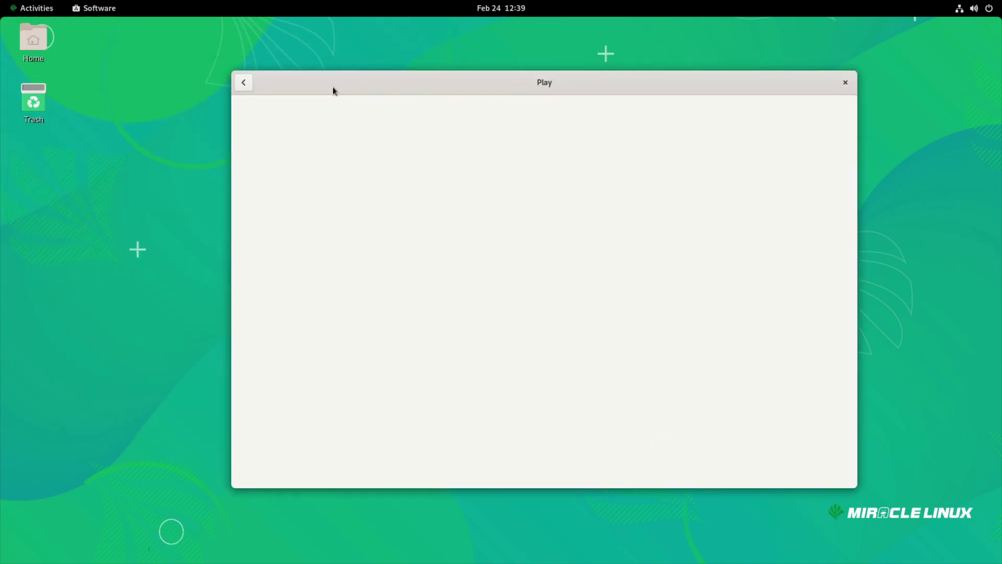
{"action": "left_click", "coordinate": [243, 84]}
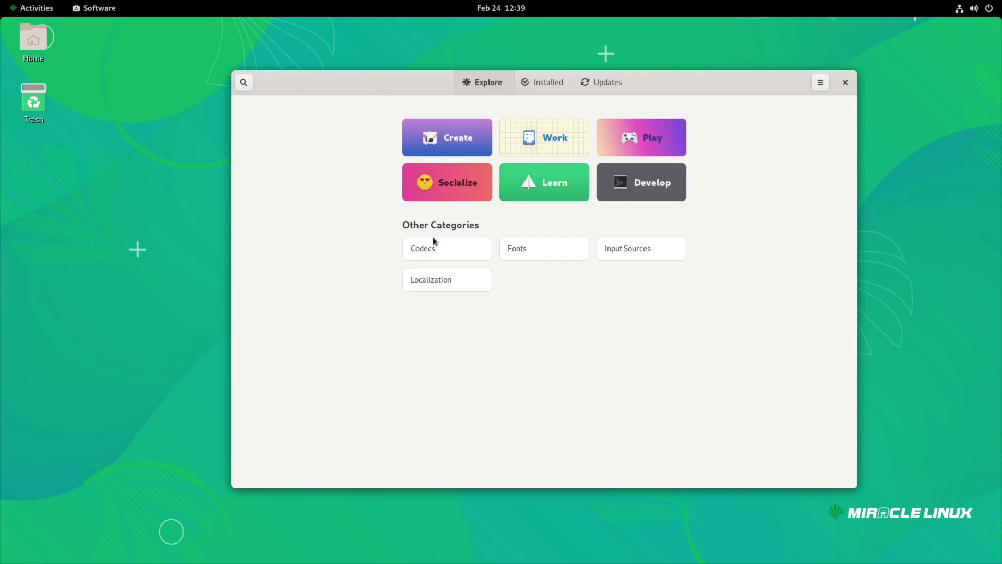
{"action": "left_click", "coordinate": [534, 89]}
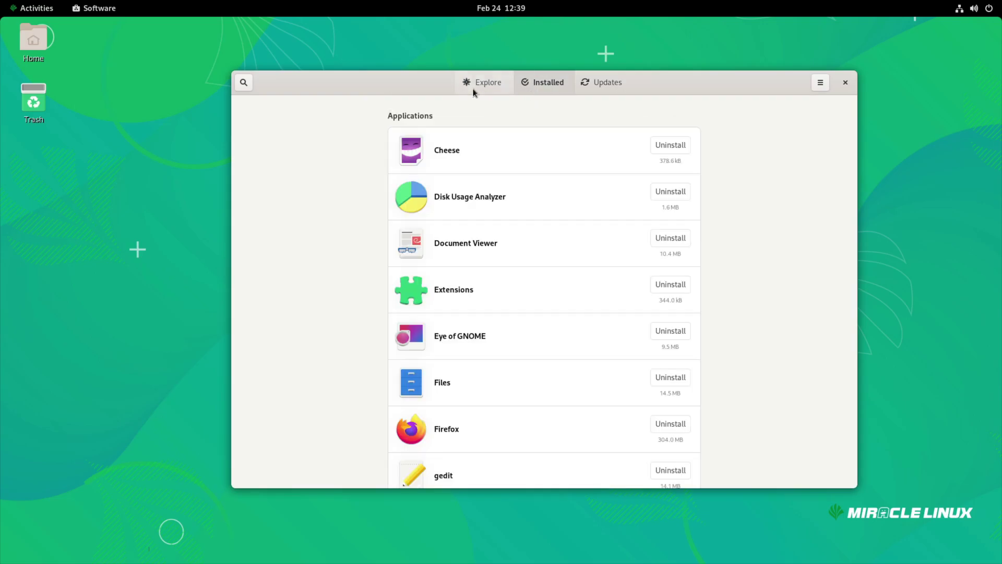
{"action": "left_click", "coordinate": [475, 84]}
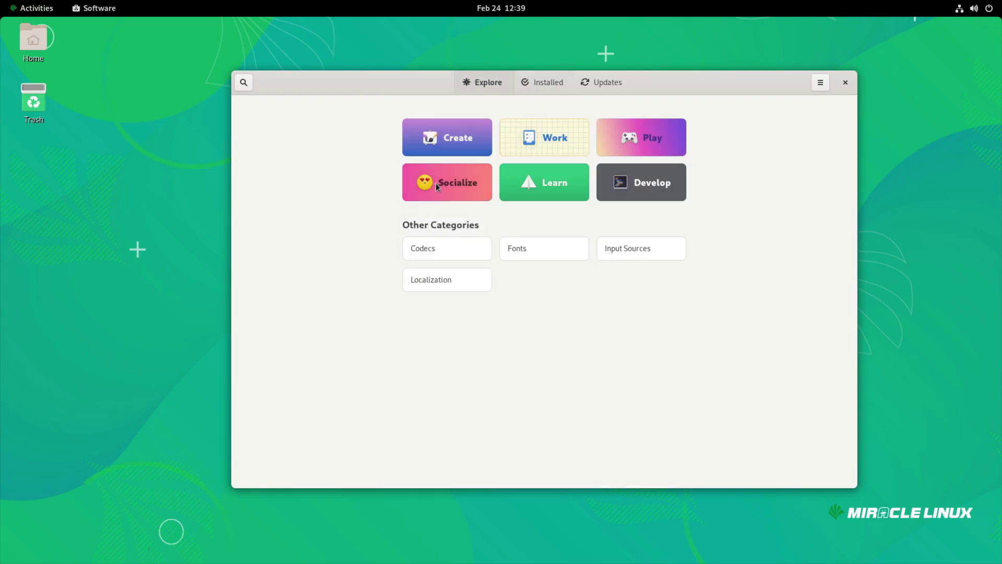
Open Wireshark's page in the Socialize category, check its Source options, then go back
{"action": "left_click", "coordinate": [437, 186]}
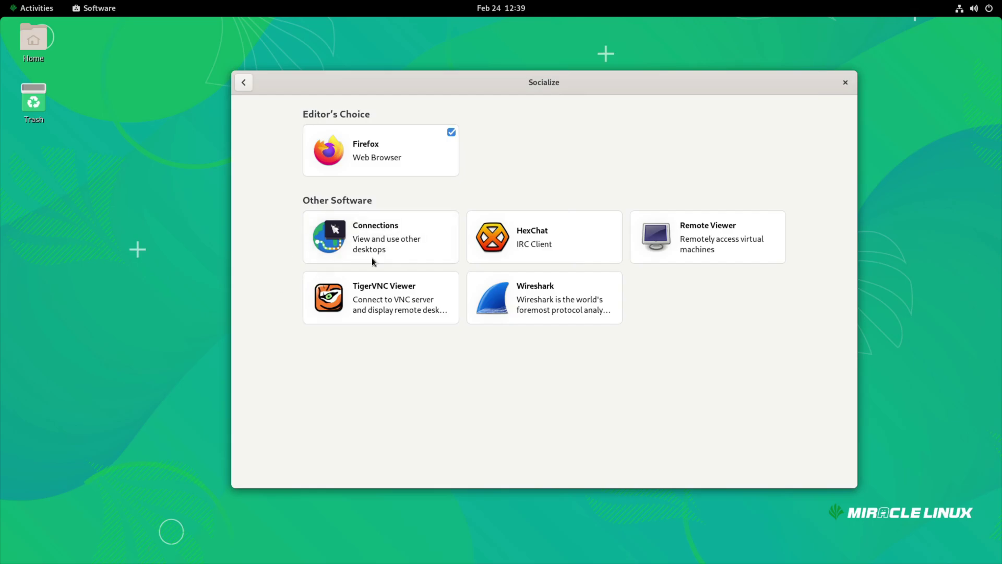
{"action": "left_click", "coordinate": [509, 293]}
{"action": "left_click", "coordinate": [767, 92]}
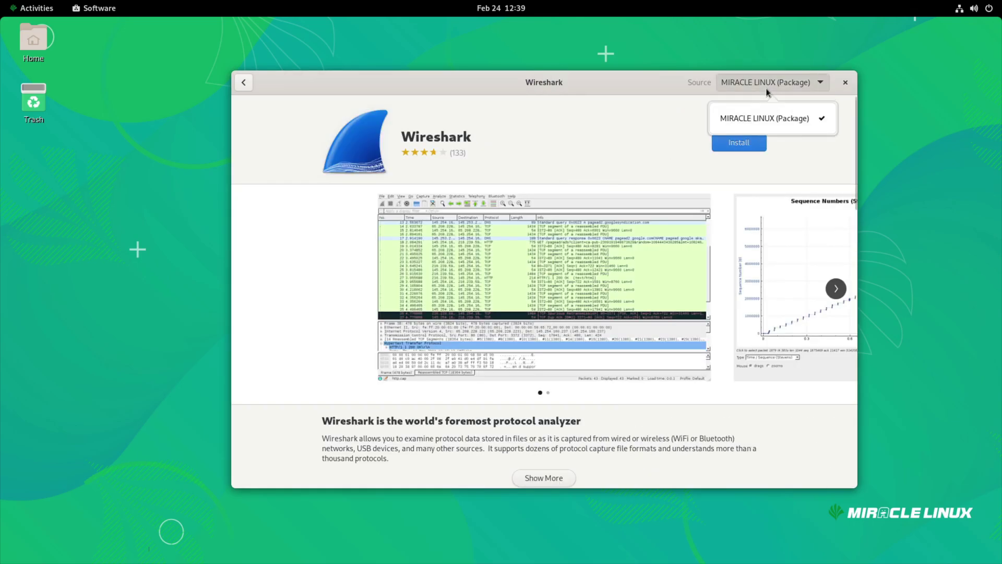
{"action": "left_click", "coordinate": [760, 114]}
{"action": "left_click", "coordinate": [243, 83]}
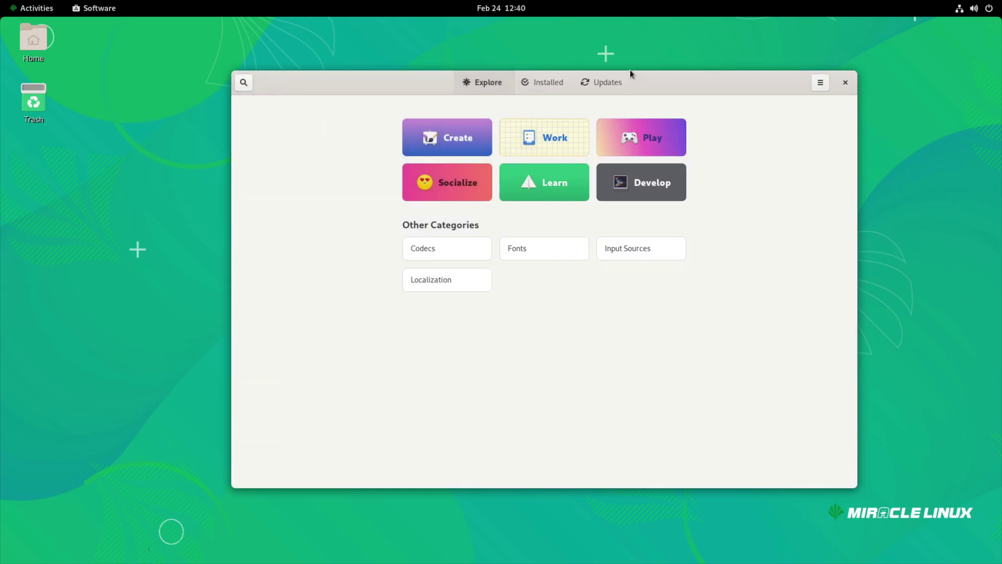
Quit GNOME Software, then open Settings from the desktop menu and close it
{"action": "key", "text": "ctrl+q"}
{"action": "right_click", "coordinate": [454, 160]}
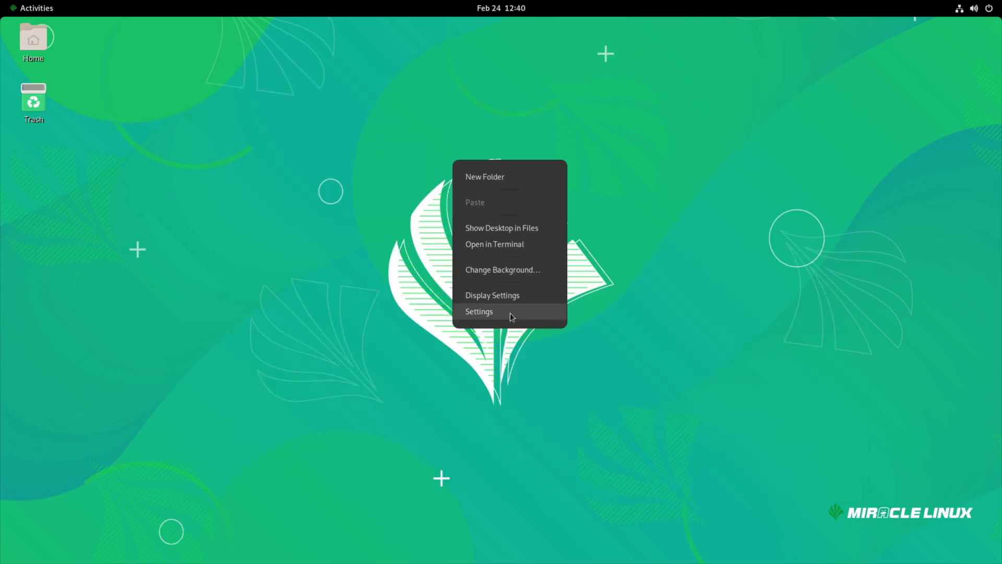
{"action": "left_click", "coordinate": [498, 291]}
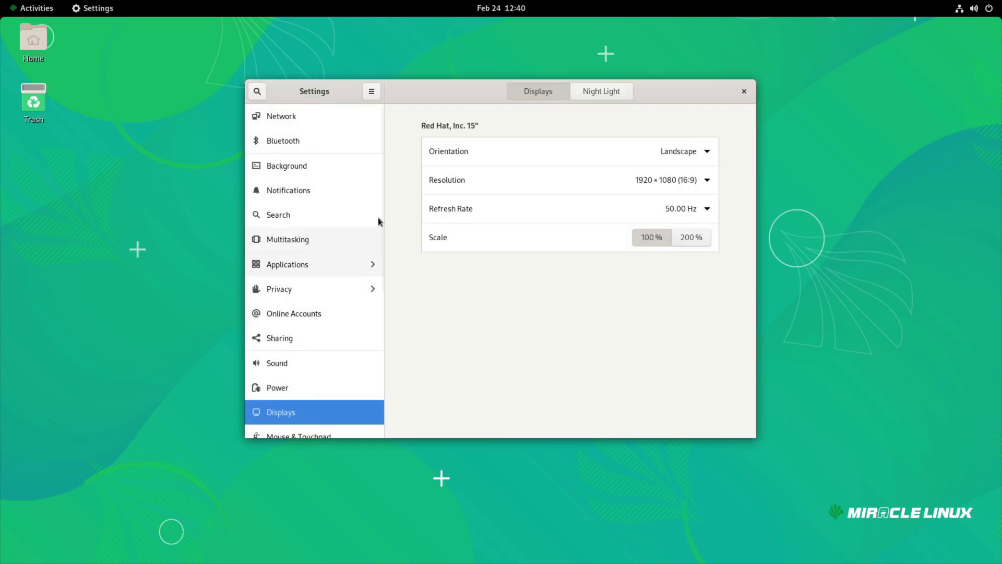
{"action": "left_click", "coordinate": [745, 92]}
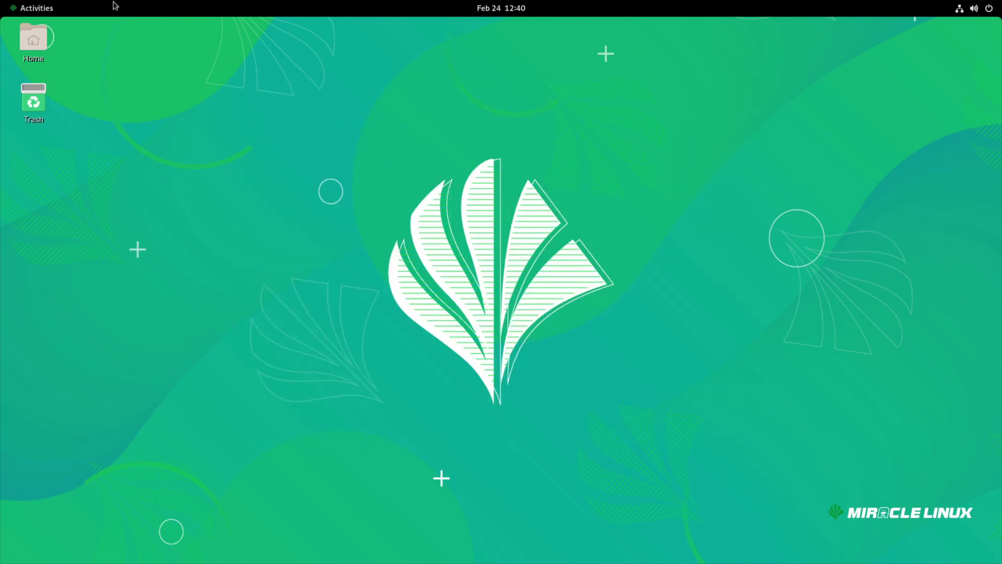
Check the application grid and the calendar panel, ending in the Activities overview
{"action": "left_click", "coordinate": [46, 7]}
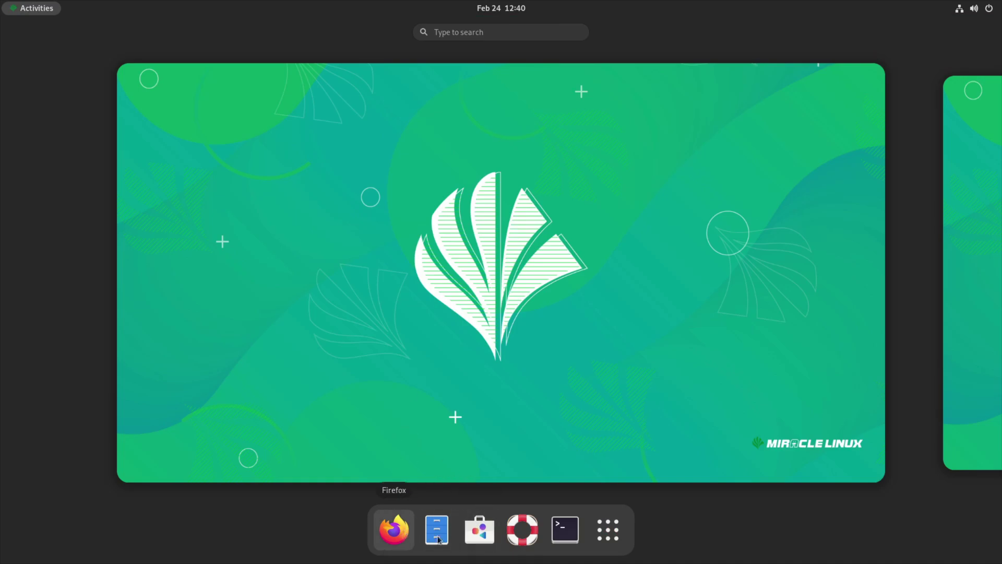
{"action": "left_click", "coordinate": [612, 531]}
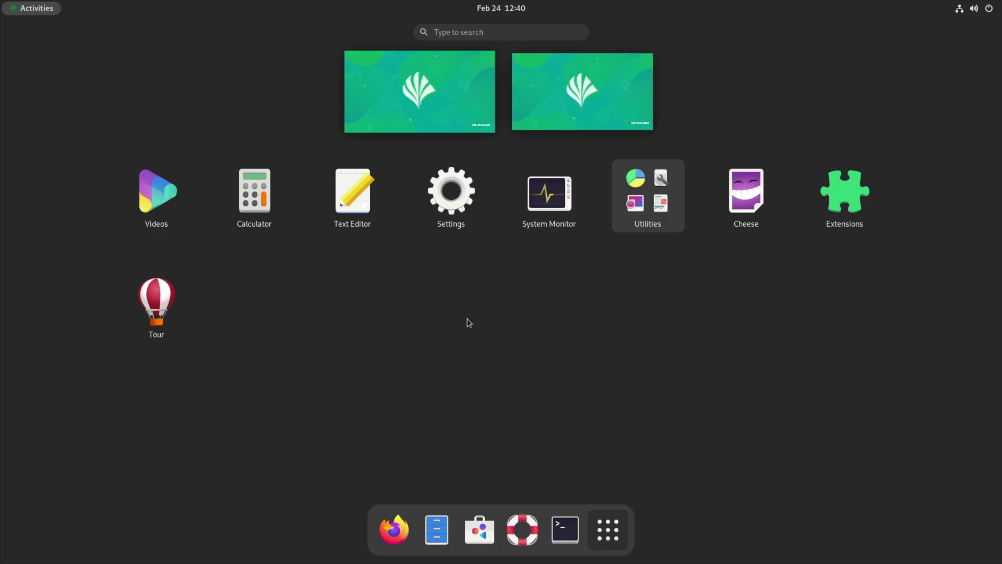
{"action": "left_click", "coordinate": [411, 112]}
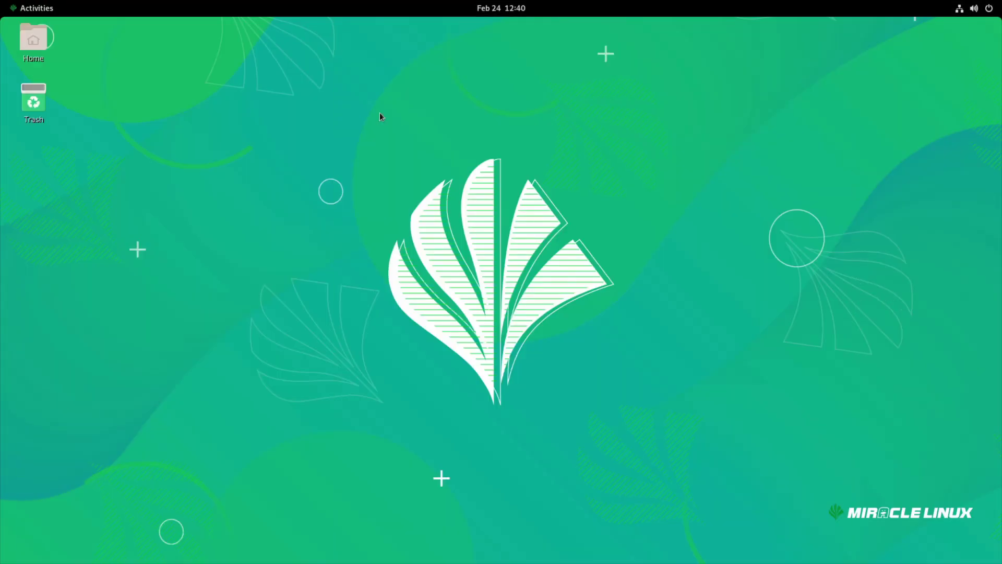
{"action": "left_click", "coordinate": [485, 9]}
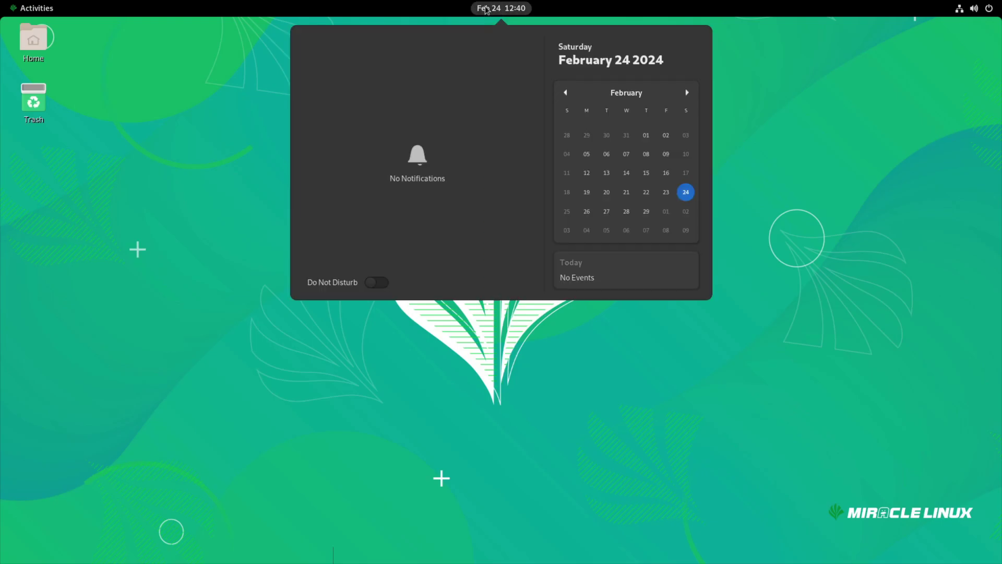
{"action": "left_click", "coordinate": [486, 8]}
{"action": "left_click", "coordinate": [32, 8]}
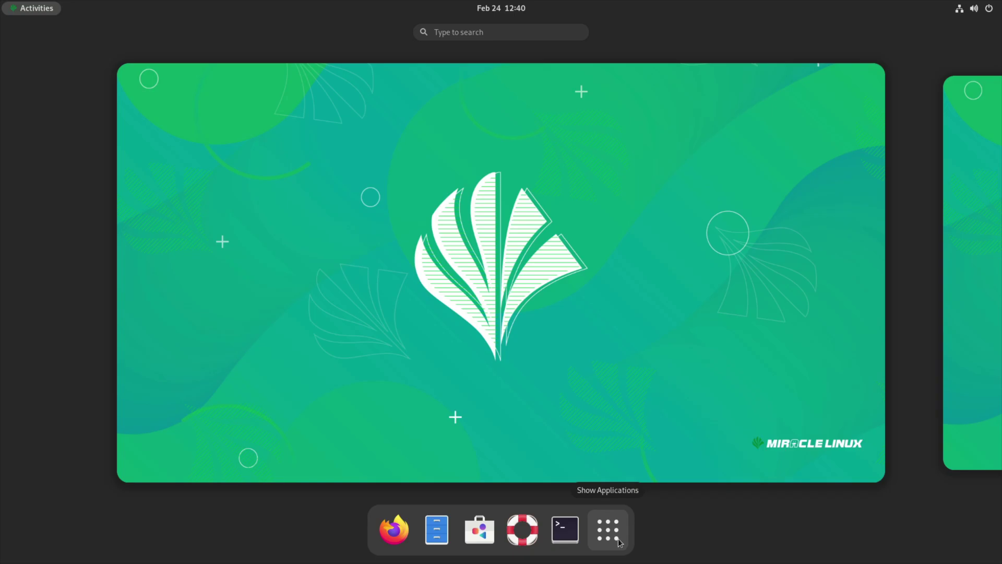
Open Files, look into the Documents and Downloads folders, then return to Home
{"action": "left_click", "coordinate": [437, 530]}
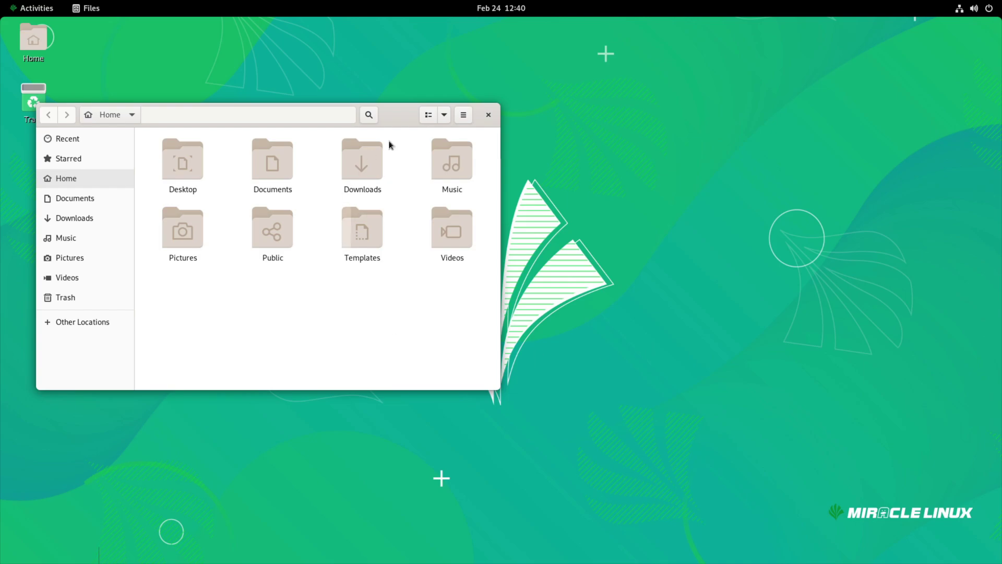
{"action": "left_click", "coordinate": [175, 217]}
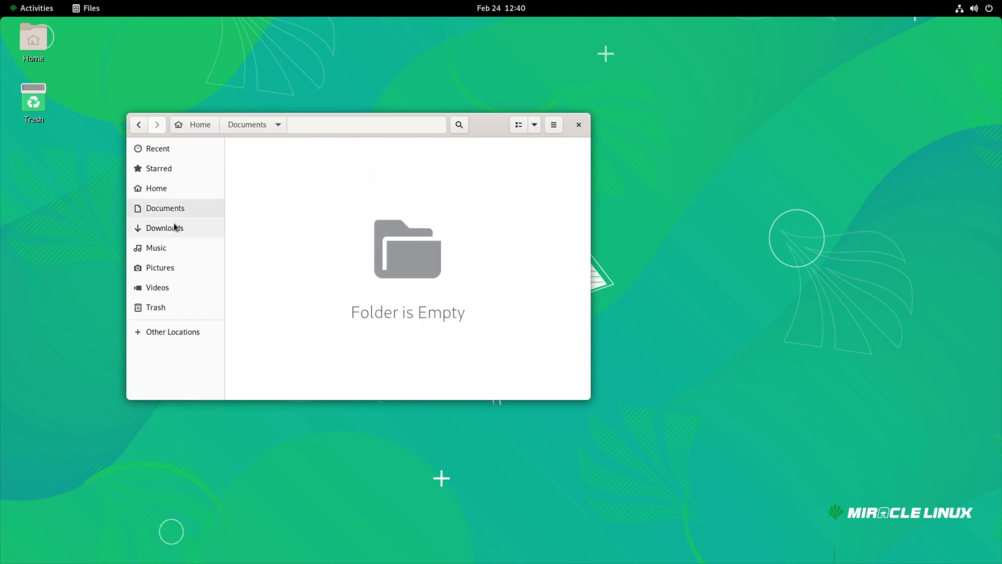
{"action": "left_click", "coordinate": [175, 225]}
{"action": "left_click", "coordinate": [155, 189]}
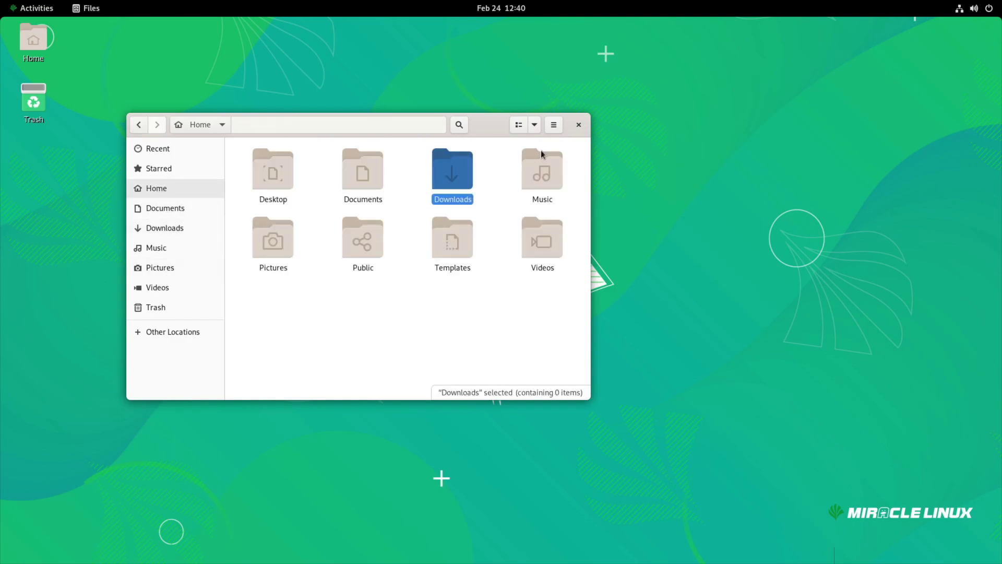
{"action": "left_click", "coordinate": [490, 334]}
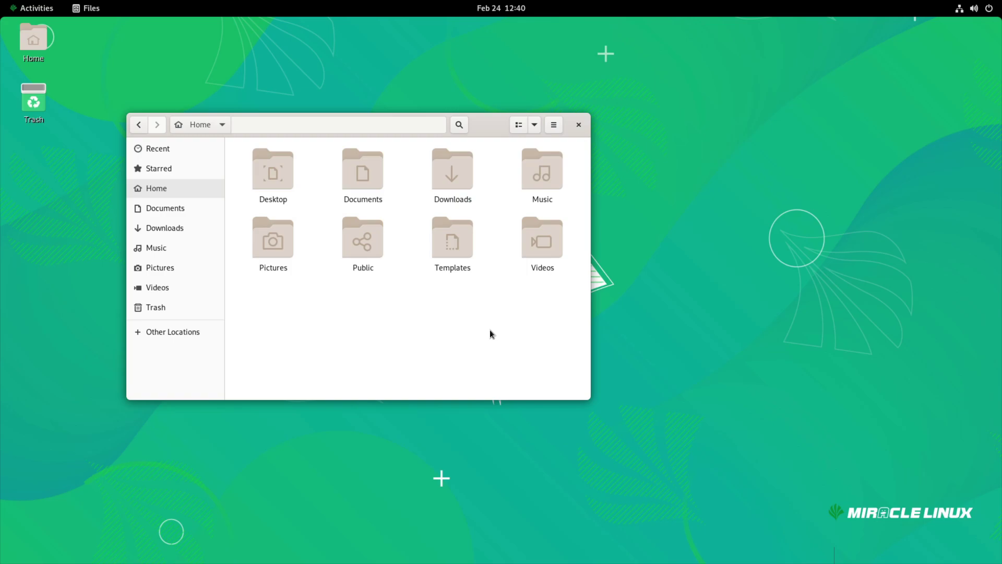
Close Files, then open Settings from the desktop menu and close it
{"action": "left_click", "coordinate": [579, 124]}
{"action": "right_click", "coordinate": [477, 205]}
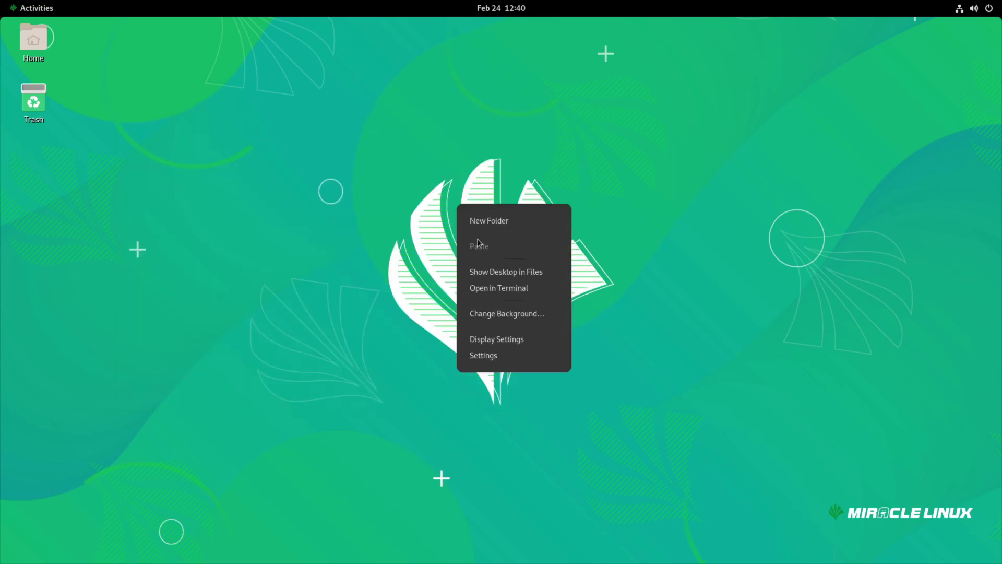
{"action": "left_click", "coordinate": [486, 358]}
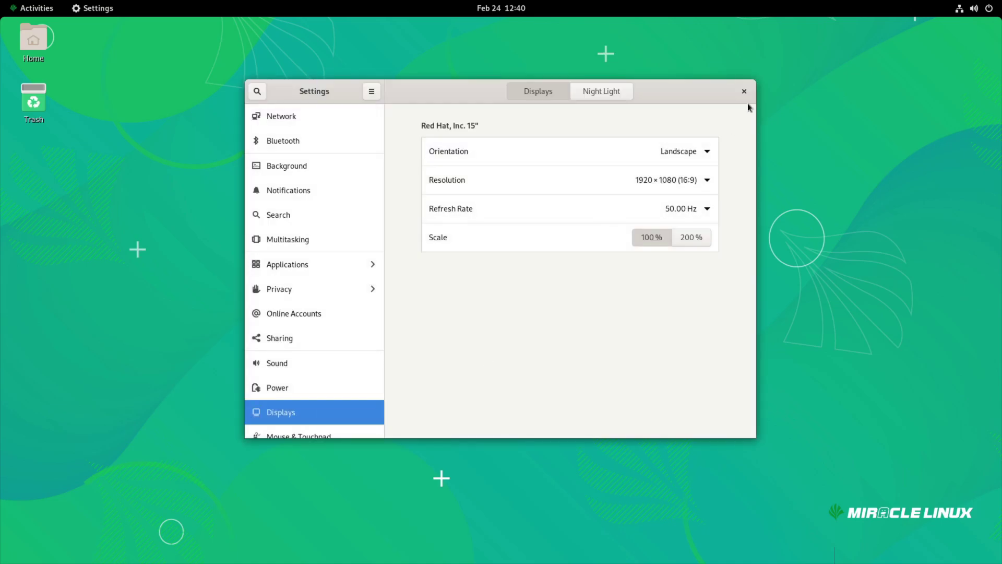
{"action": "left_click", "coordinate": [744, 92]}
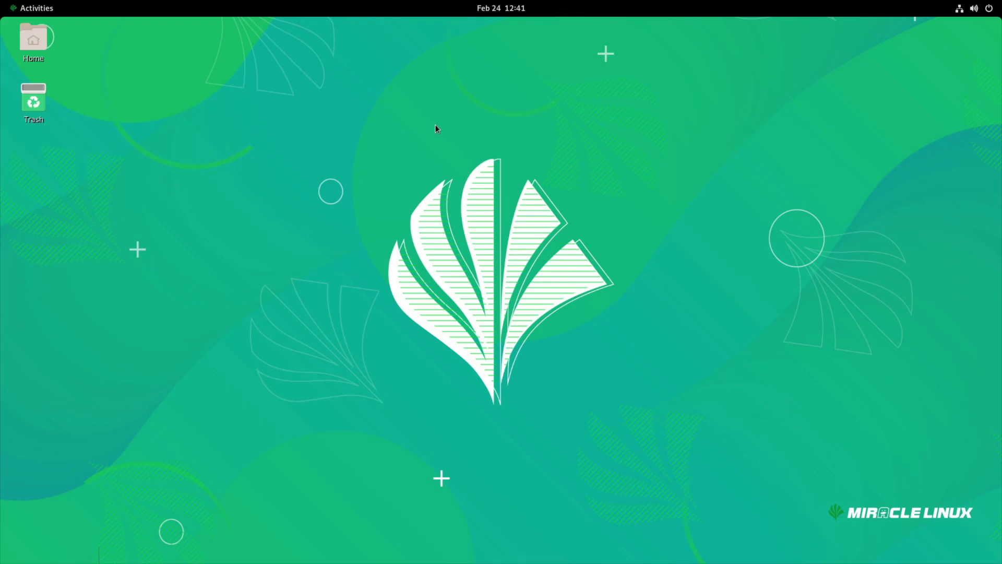
{"action": "left_click_drag", "start_coordinate": [358, 186], "coordinate": [540, 356]}
Launch a Terminal from Activities, move it toward the middle-right, then close it
{"action": "left_click", "coordinate": [35, 8]}
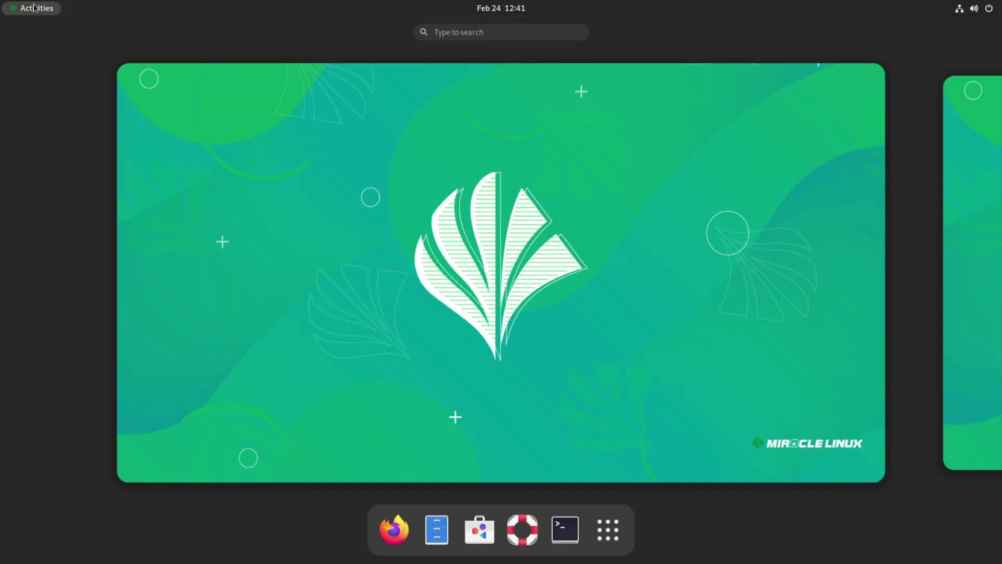
{"action": "left_click", "coordinate": [565, 529]}
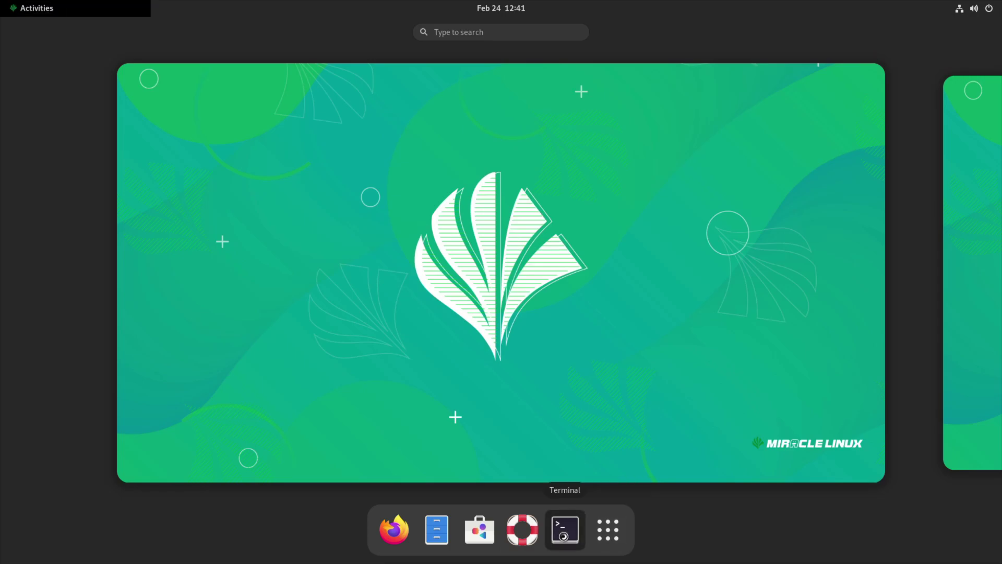
{"action": "left_click_drag", "start_coordinate": [316, 56], "coordinate": [556, 164]}
{"action": "left_click", "coordinate": [729, 160]}
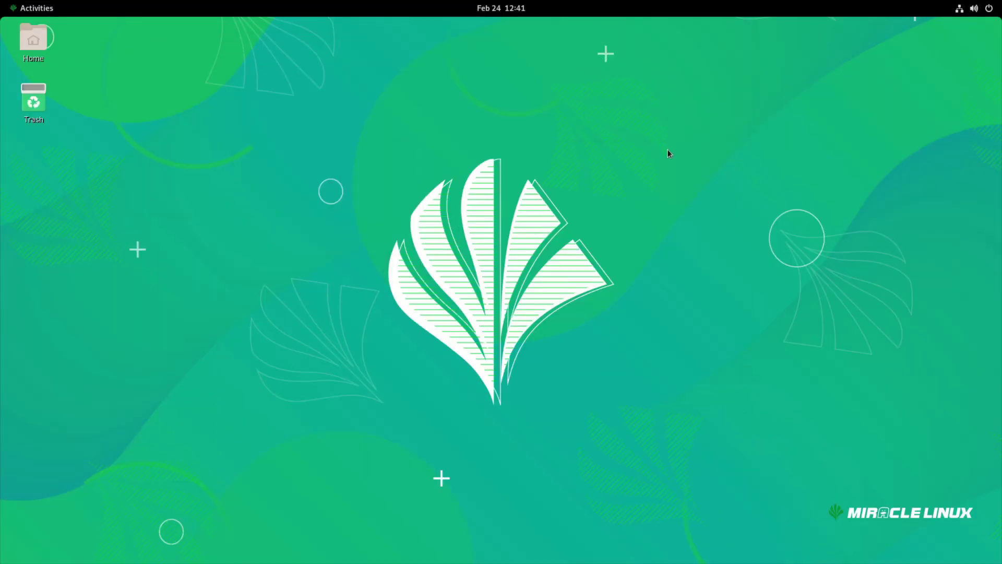
{"action": "left_click_drag", "start_coordinate": [329, 141], "coordinate": [296, 123]}
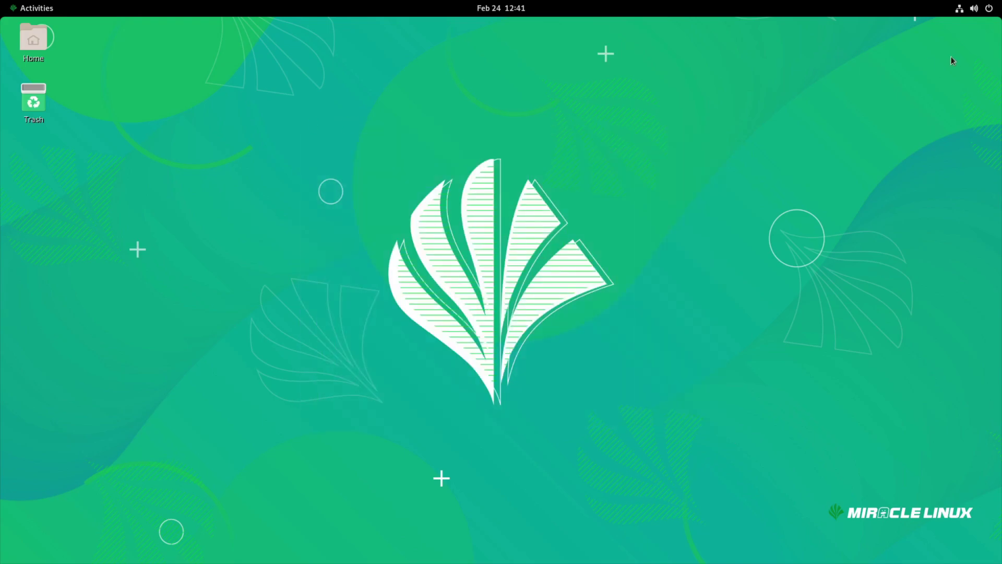
Open Settings from the system menu, close it, then toggle the calendar panel
{"action": "left_click", "coordinate": [960, 8]}
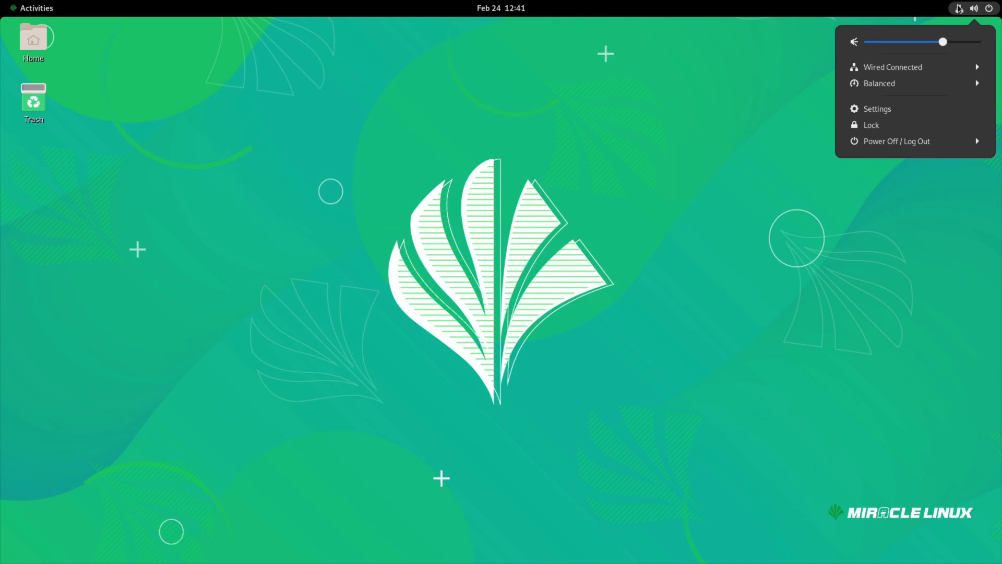
{"action": "left_click", "coordinate": [901, 108]}
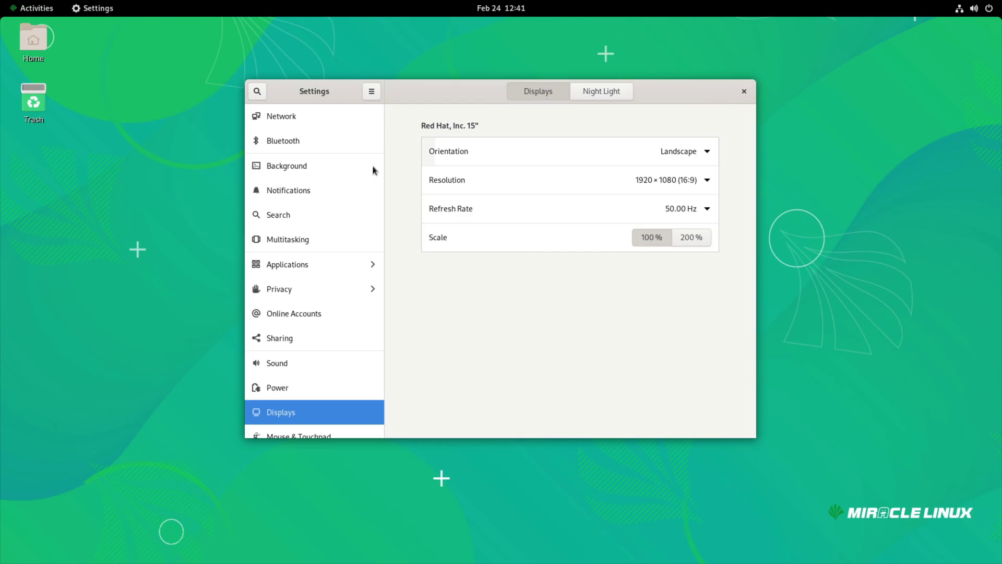
{"action": "scroll", "coordinate": [364, 175], "scroll_direction": "down", "scroll_amount": 5}
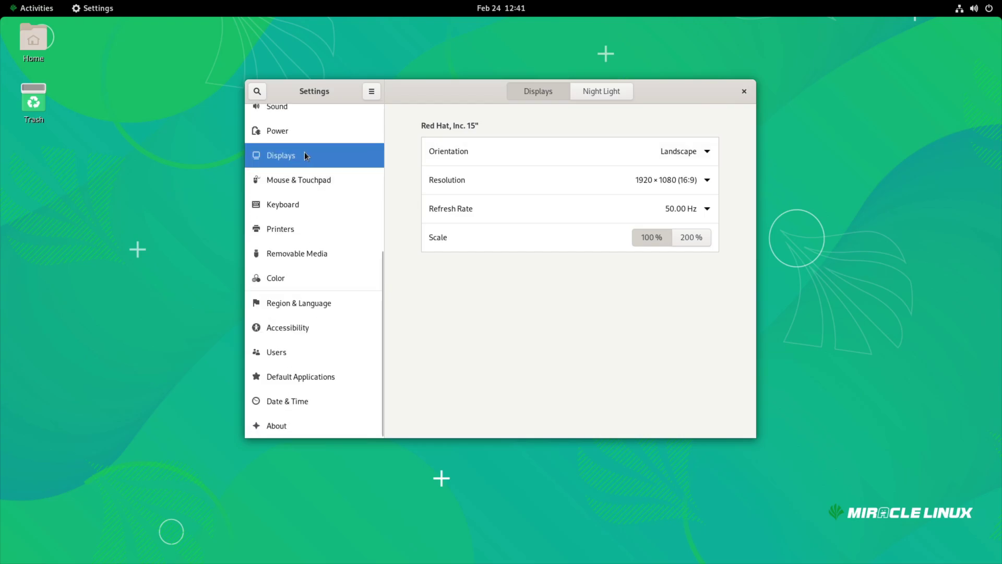
{"action": "left_click", "coordinate": [744, 92]}
{"action": "left_click", "coordinate": [513, 6]}
{"action": "left_click", "coordinate": [512, 6]}
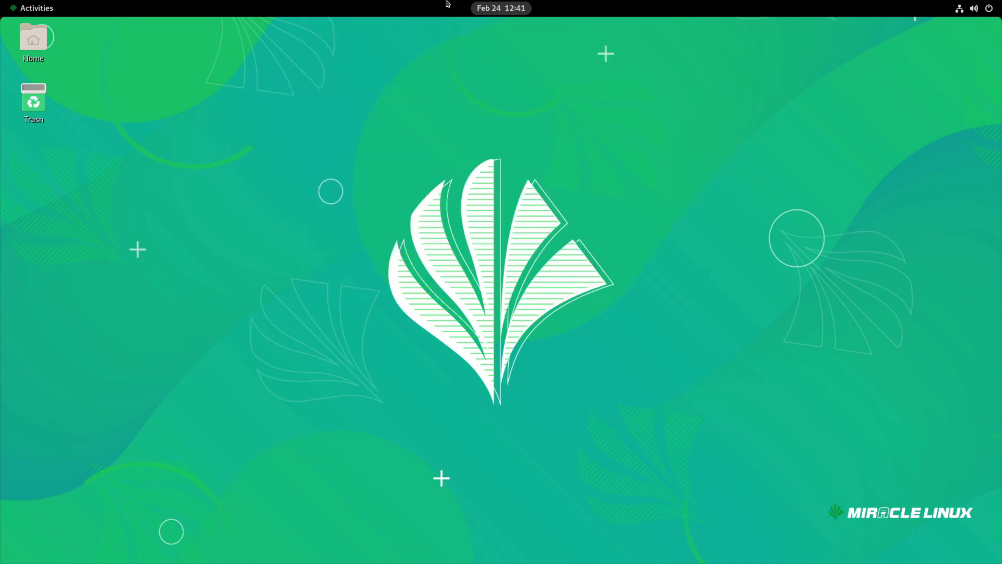